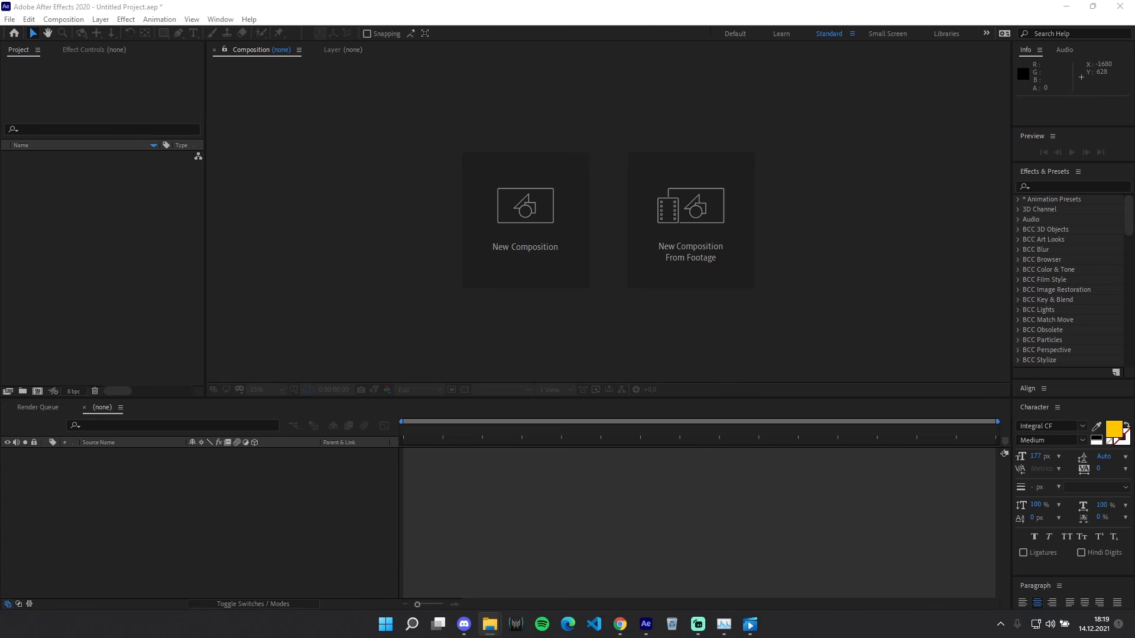
Step: Import song example.mp3 into the project and create a new composition from it
{"action": "left_click_drag", "start_coordinate": [1134, 218], "coordinate": [97, 231]}
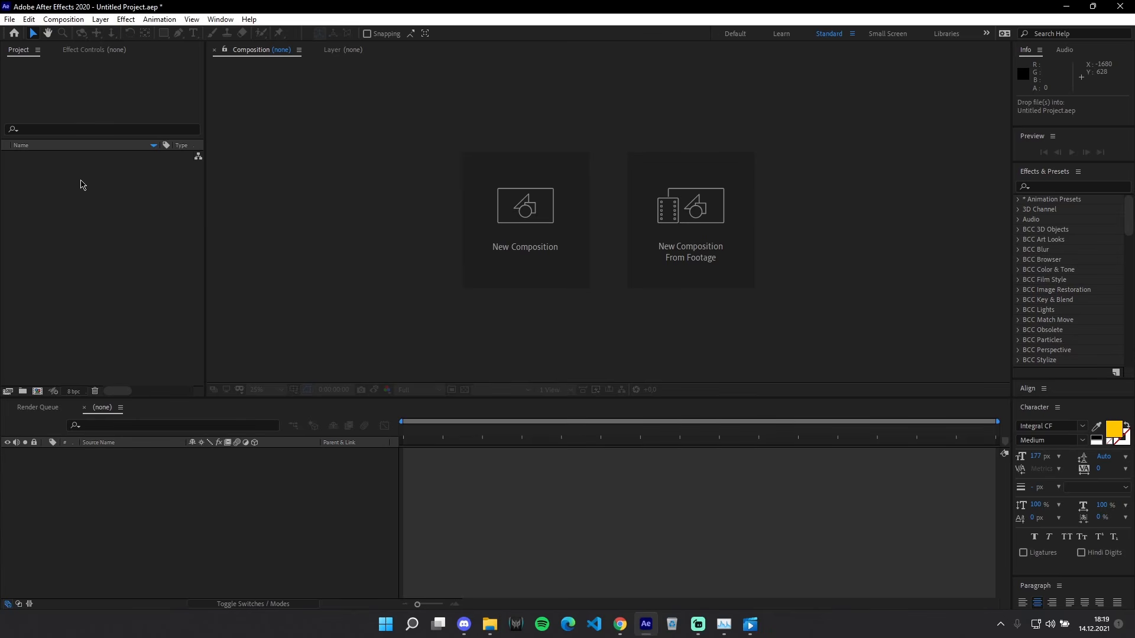
{"action": "left_click_drag", "start_coordinate": [39, 160], "coordinate": [94, 311]}
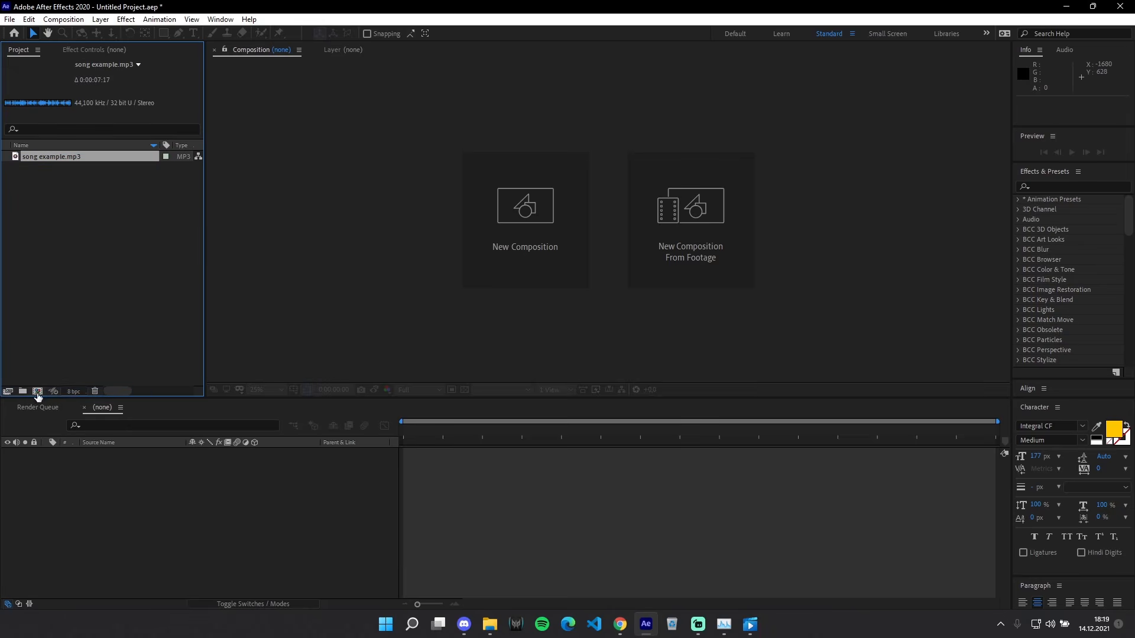
{"action": "left_click_drag", "start_coordinate": [62, 160], "coordinate": [36, 393]}
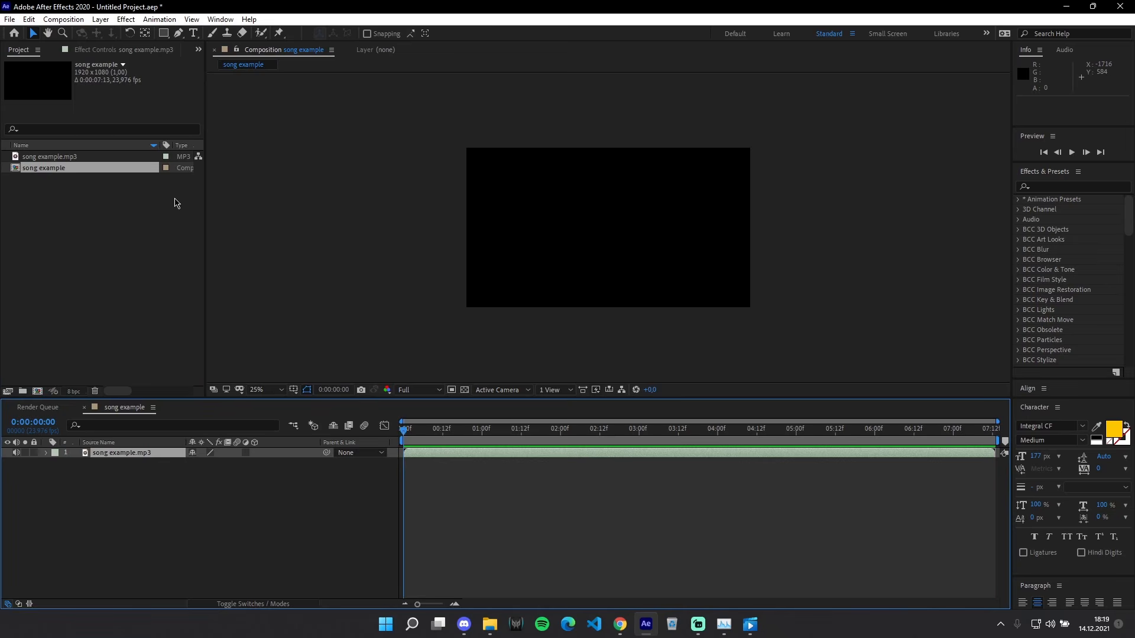
Step: Rename the song's composition to "tutorial loop" in its composition settings, keeping the 23,976 frame rate
{"action": "right_click", "coordinate": [64, 169]}
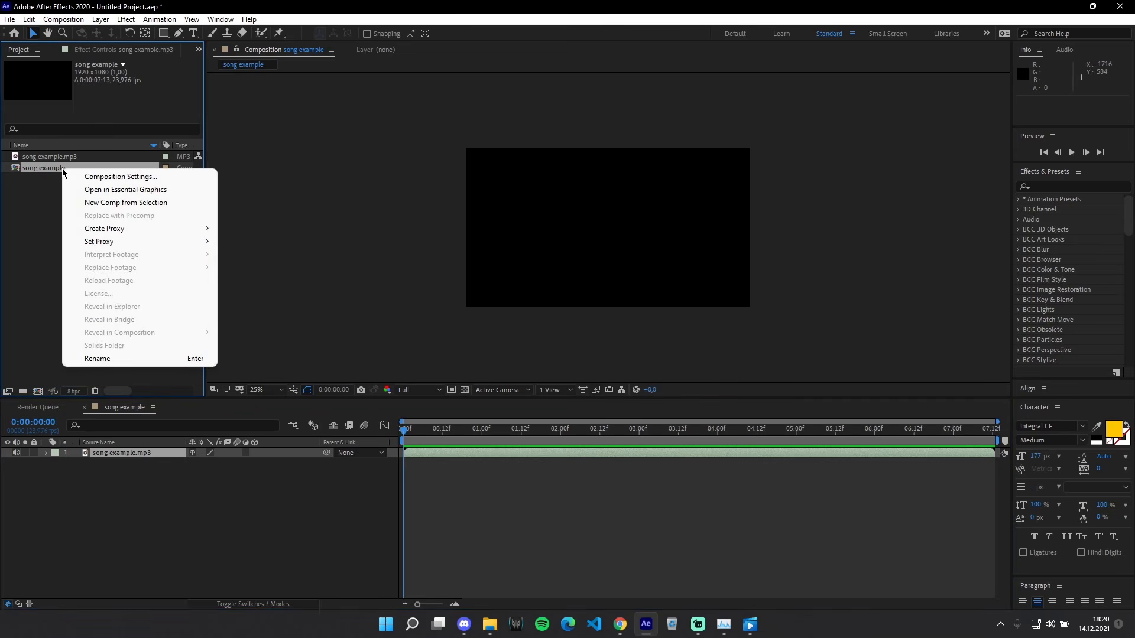
{"action": "left_click", "coordinate": [125, 176]}
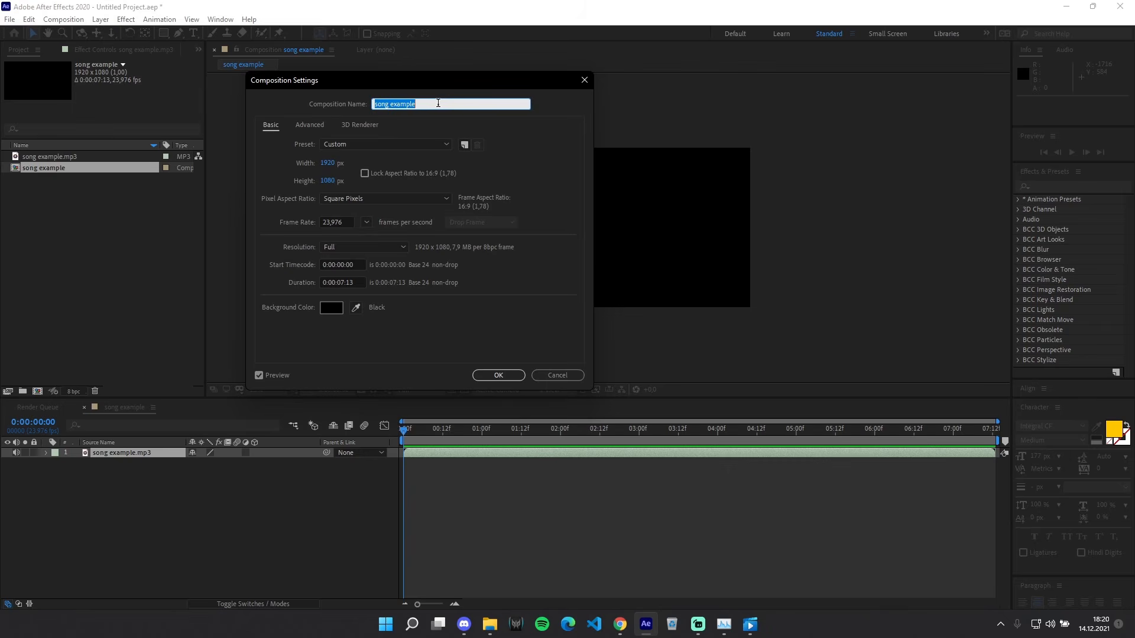
{"action": "type", "text": "tutorial loop"}
{"action": "left_click", "coordinate": [412, 163]}
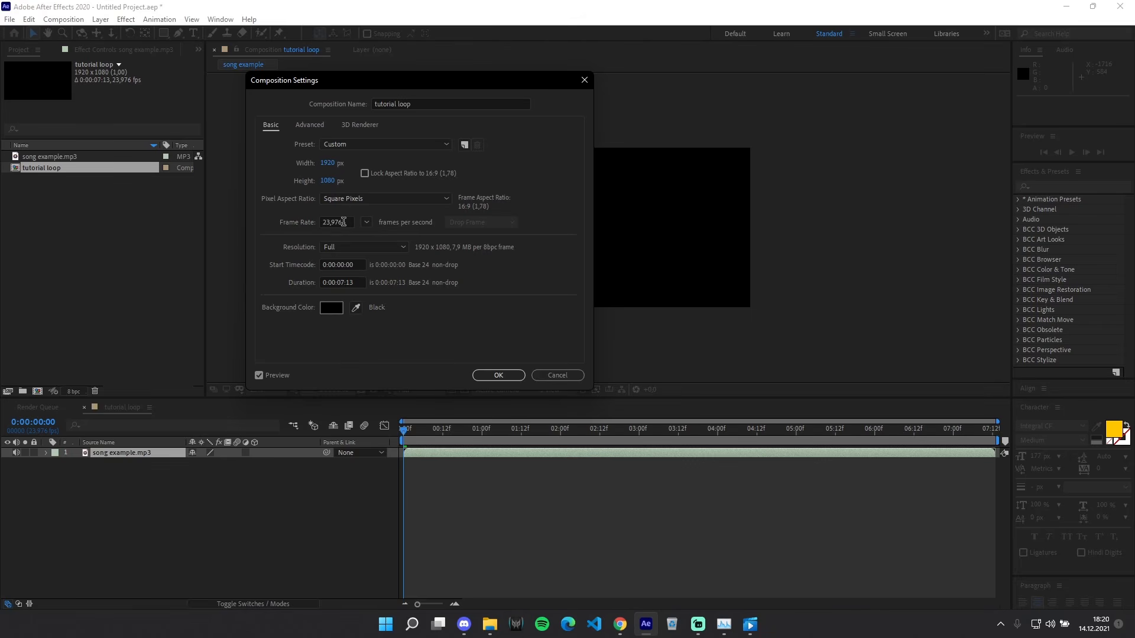
{"action": "left_click", "coordinate": [367, 222]}
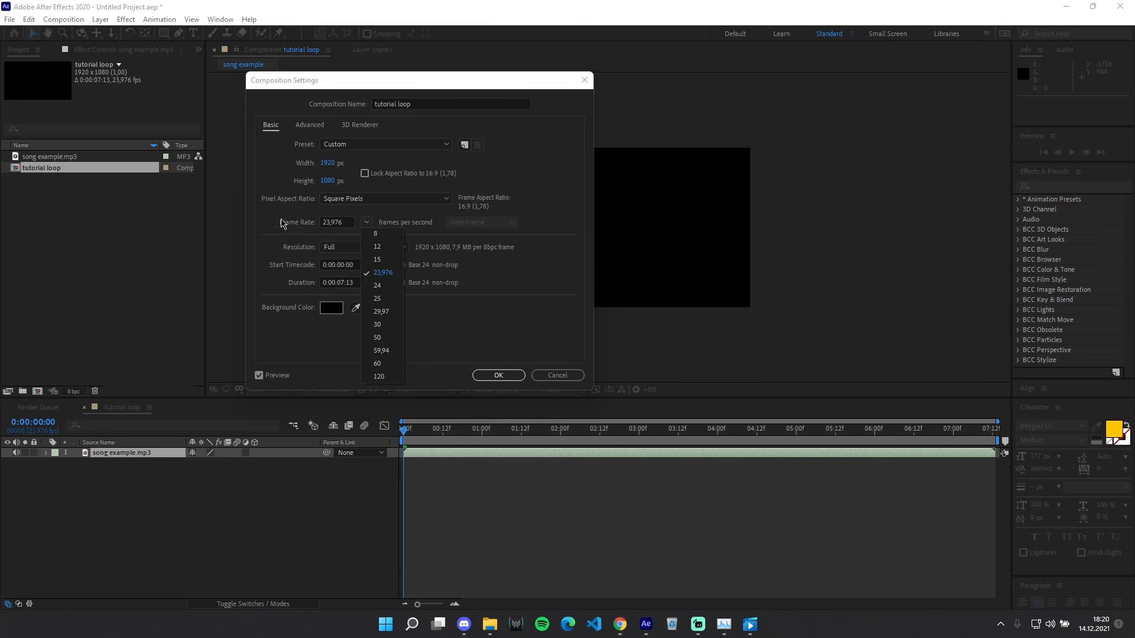
{"action": "left_click", "coordinate": [284, 222]}
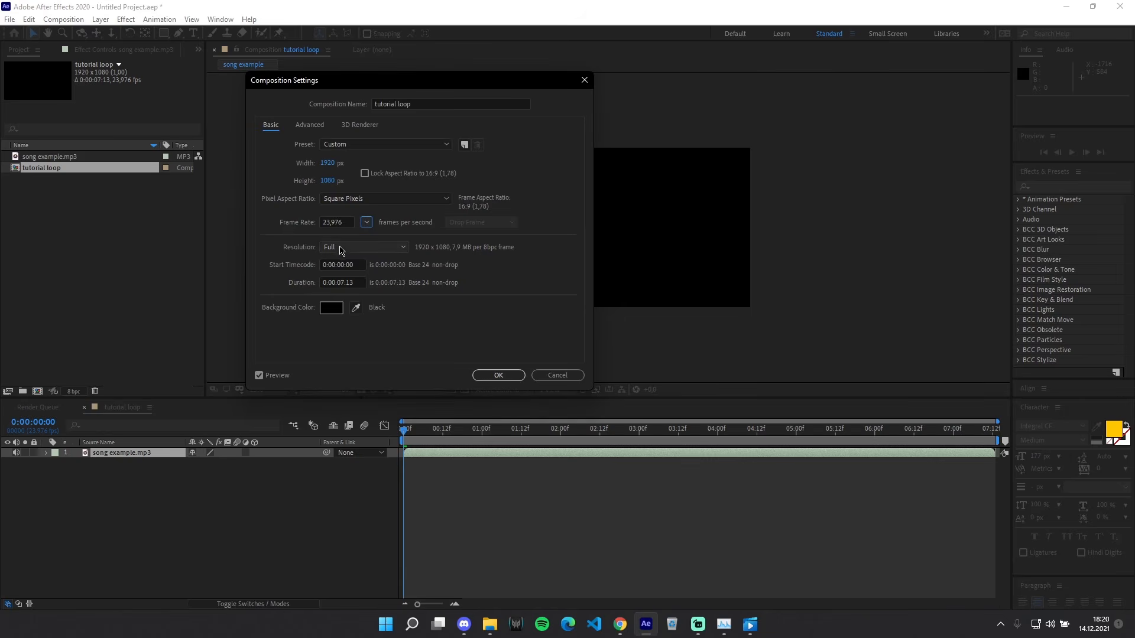
{"action": "left_click", "coordinate": [498, 376]}
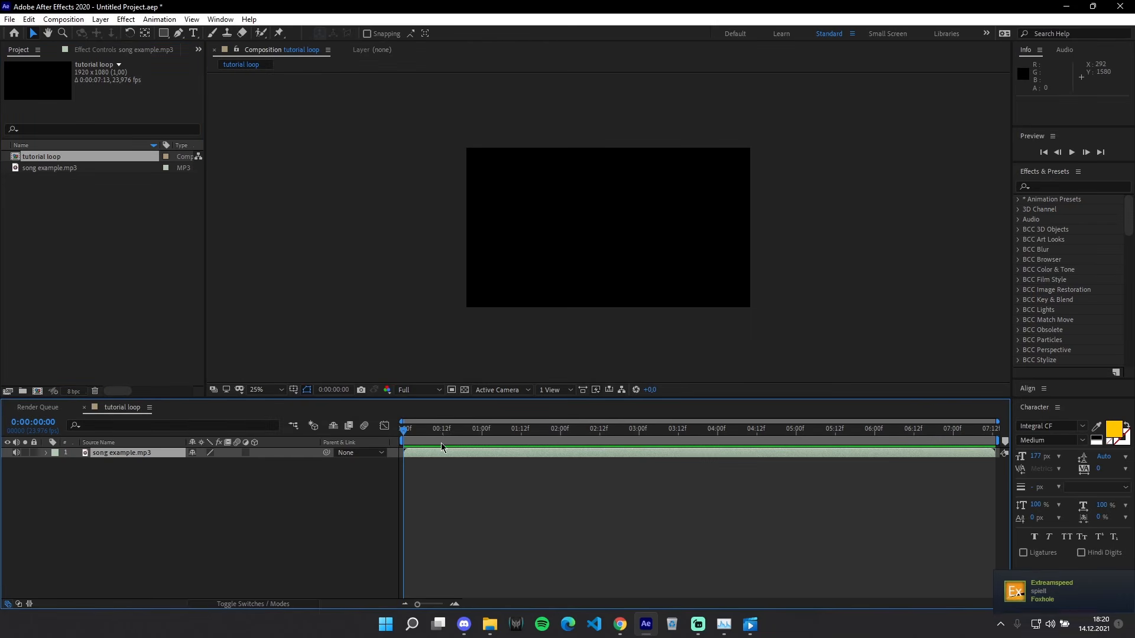
Step: Play back the song in the tutorial loop timeline to listen for its beats
{"action": "left_click_drag", "start_coordinate": [416, 441], "coordinate": [204, 444]}
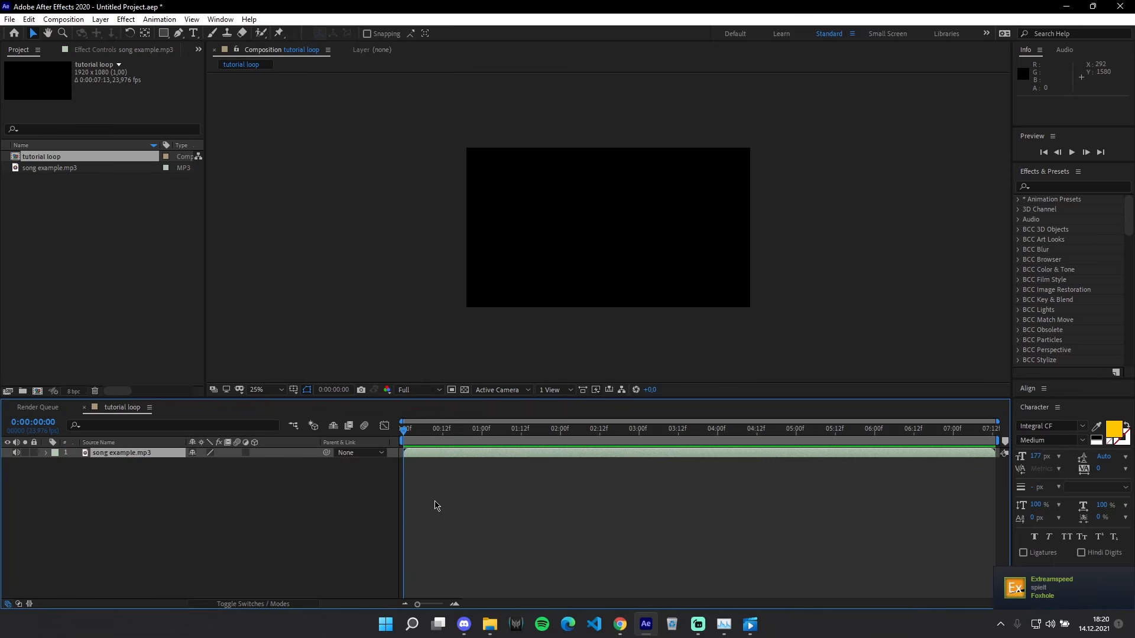
{"action": "key", "text": "space"}
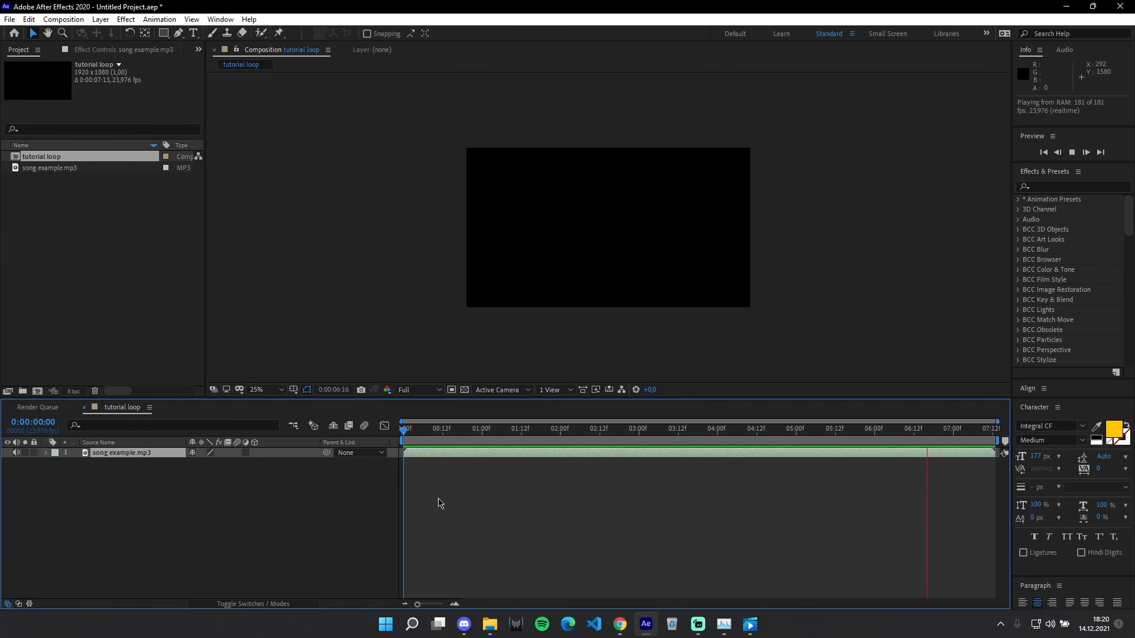
{"action": "key", "text": "space"}
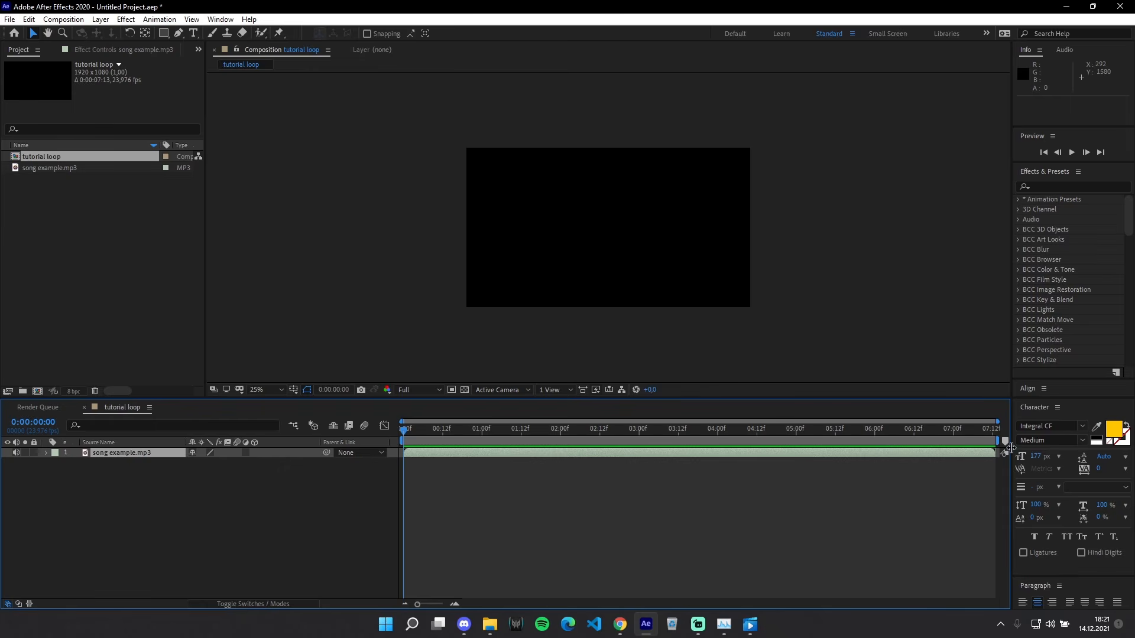
{"action": "mouse_move", "coordinate": [1009, 440]}
{"action": "left_mouse_down"}
{"action": "mouse_move", "coordinate": [455, 475]}
{"action": "mouse_move", "coordinate": [443, 433]}
{"action": "mouse_move", "coordinate": [454, 432]}
{"action": "mouse_move", "coordinate": [283, 462]}
{"action": "left_mouse_up"}
{"action": "key", "text": "ctrl+z"}
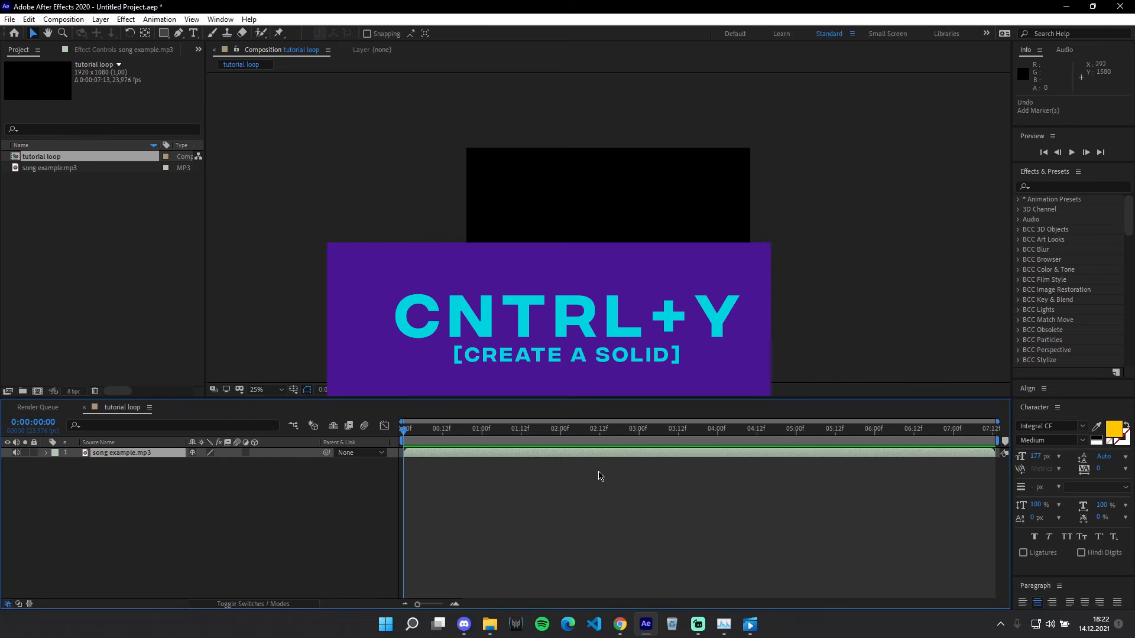
Step: Add a black solid layer at the full composition size of 1920 x 1080 px
{"action": "key", "text": "ctrl+y"}
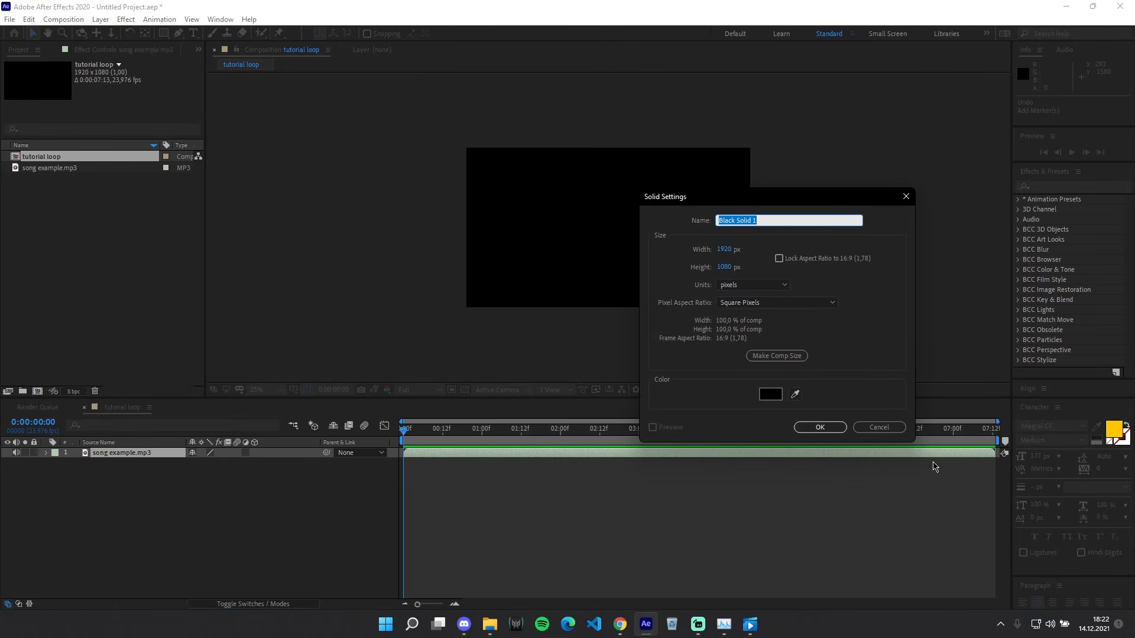
{"action": "left_click", "coordinate": [822, 428]}
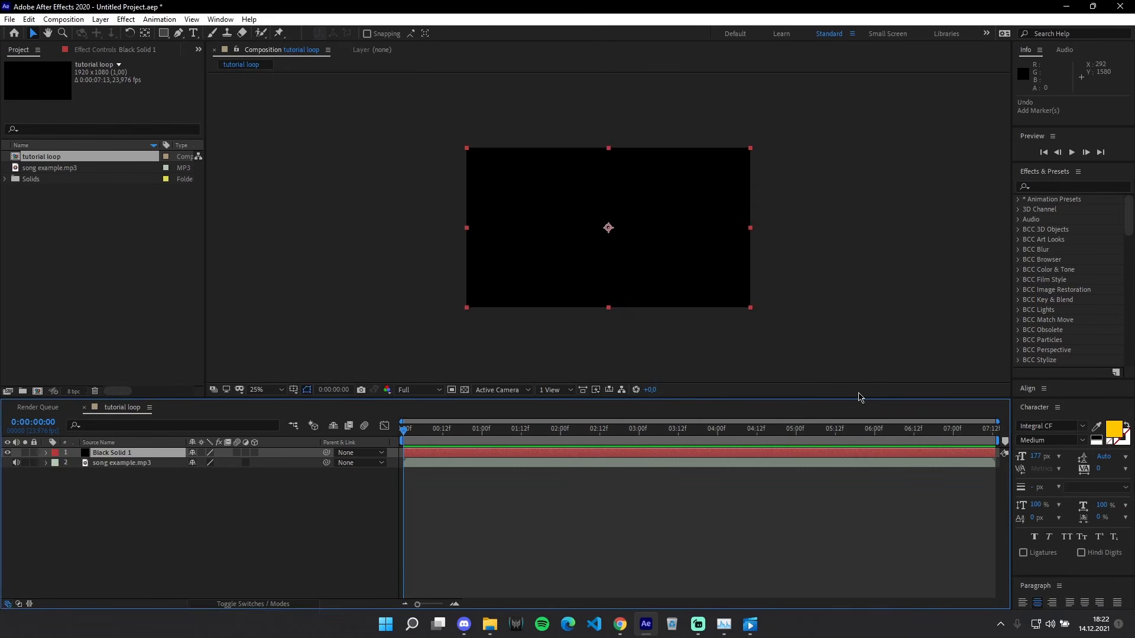
Step: Reveal the audio waveform of the song example.mp3 layer in the timeline
{"action": "left_click", "coordinate": [440, 463]}
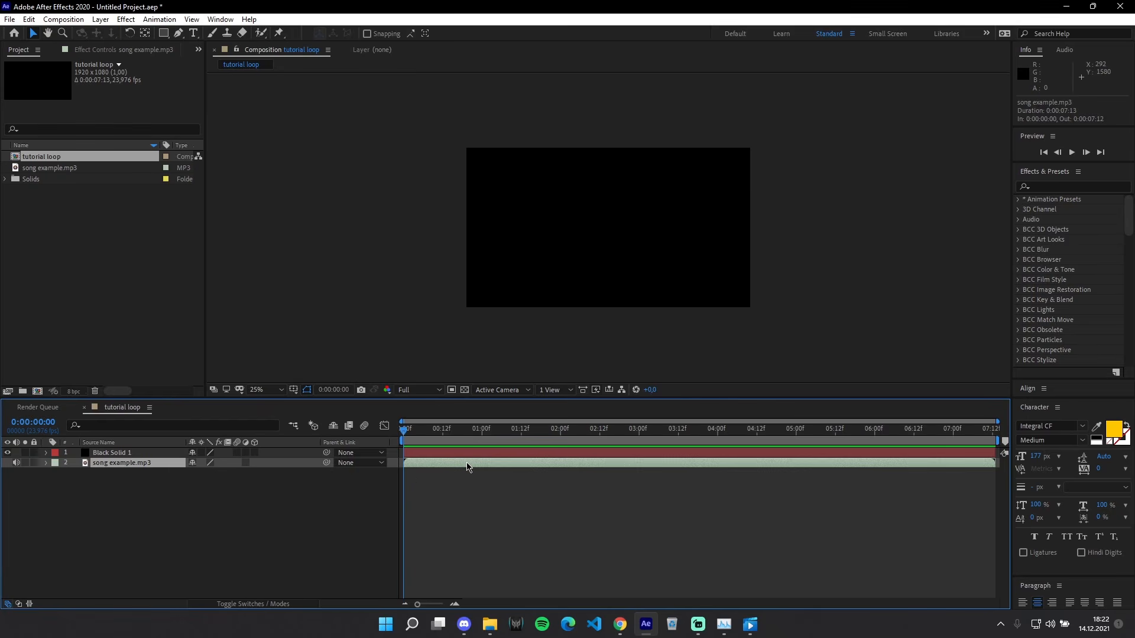
{"action": "key", "text": "l"}
{"action": "key", "text": "l"}
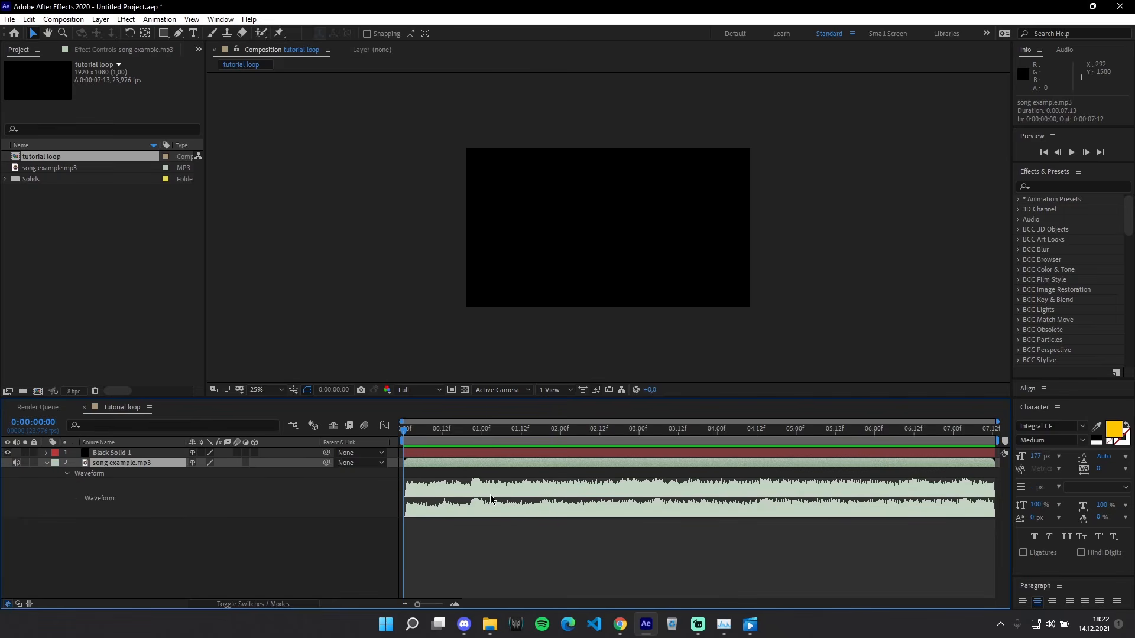
Step: Turn off Rectified Audio Waveforms for the timeline, comparing both waveform displays
{"action": "left_click", "coordinate": [151, 408]}
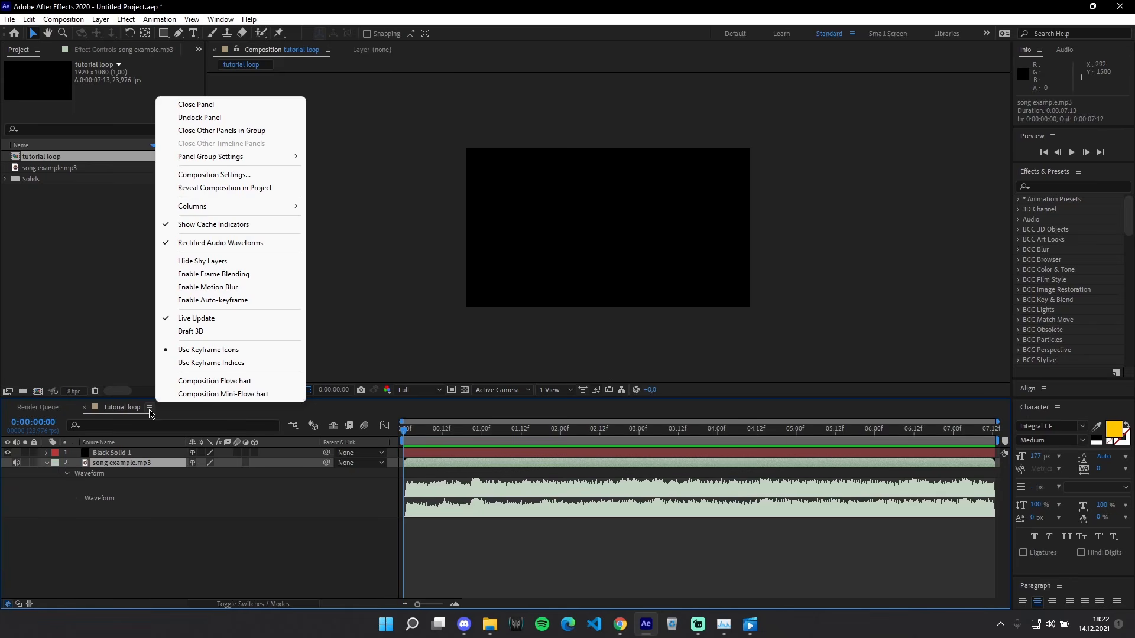
{"action": "left_click", "coordinate": [246, 243]}
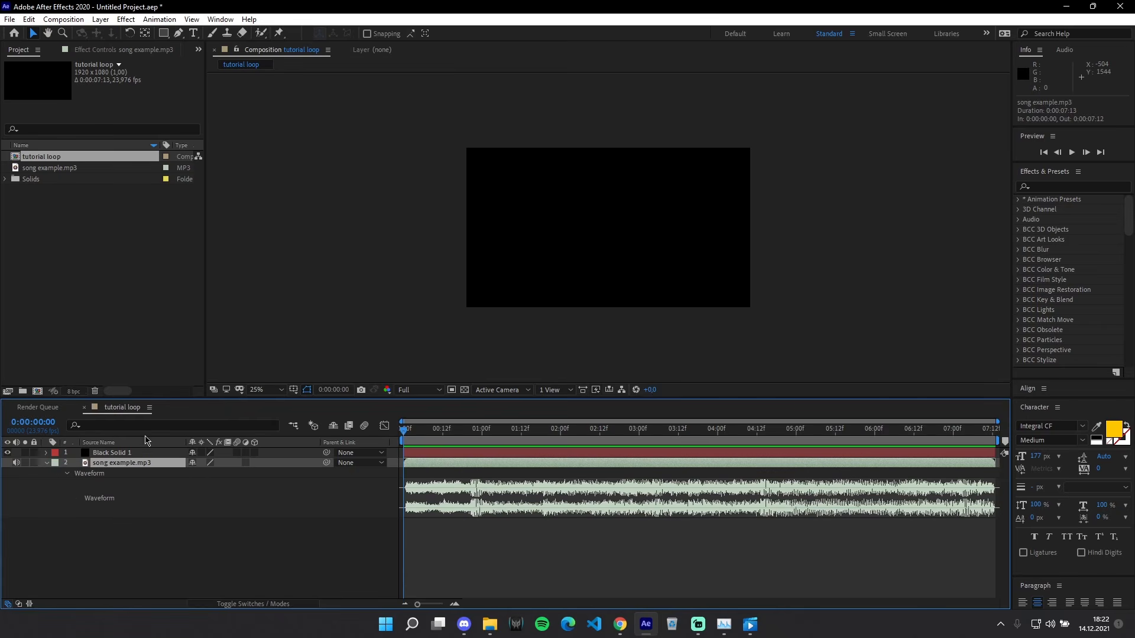
{"action": "left_click", "coordinate": [149, 408]}
{"action": "left_click", "coordinate": [198, 243]}
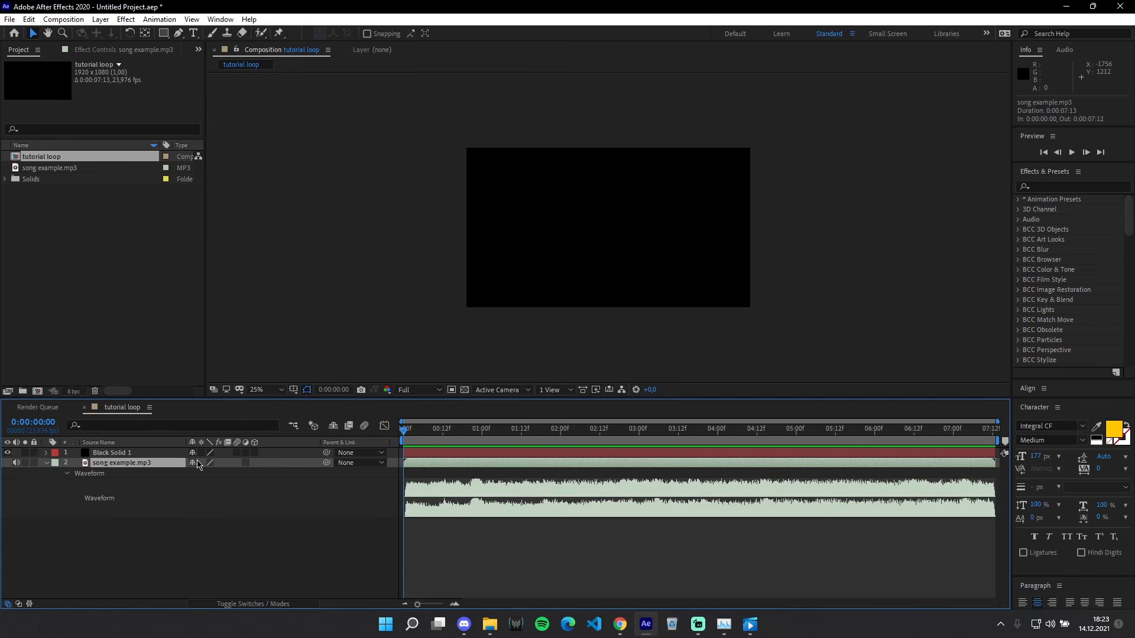
{"action": "left_click", "coordinate": [150, 408]}
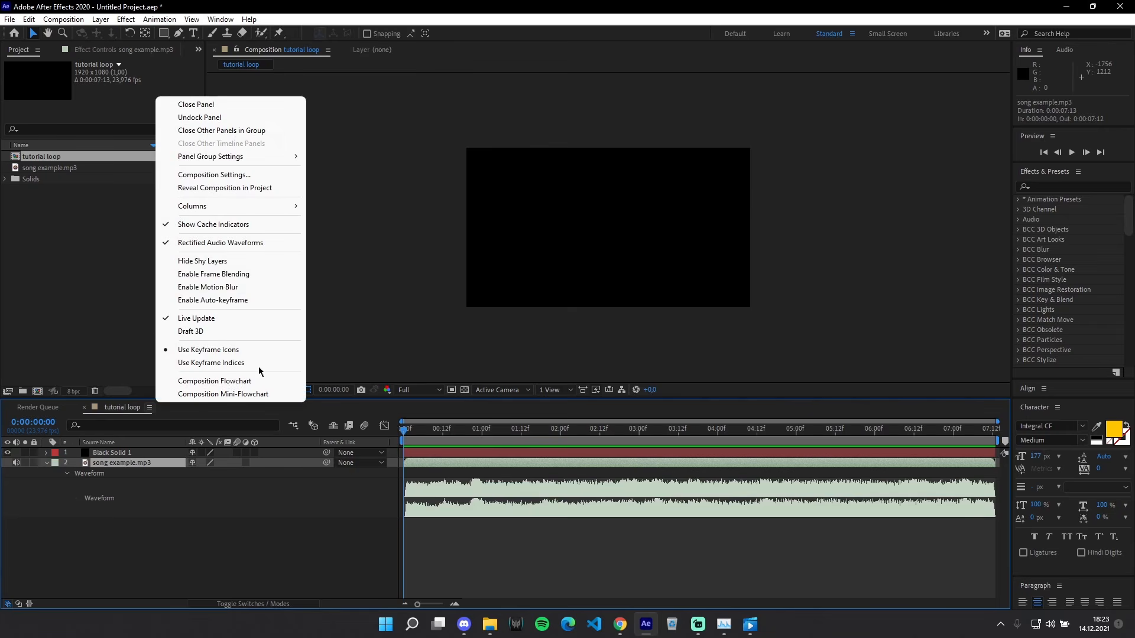
{"action": "left_click", "coordinate": [227, 243]}
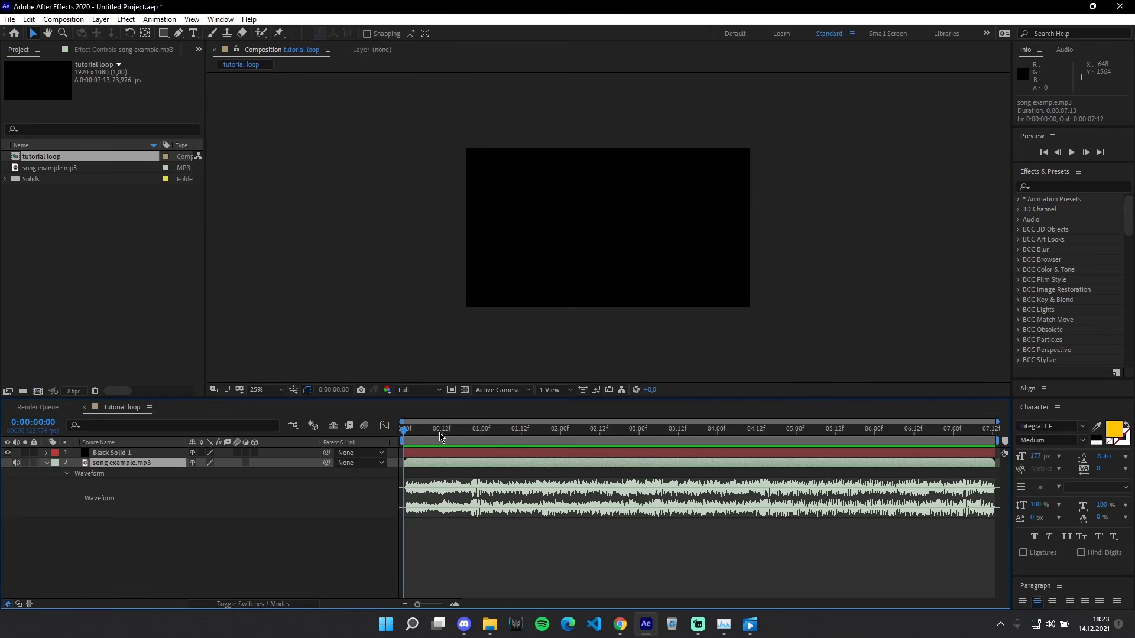
Step: Find the first strong beat in the waveform and split the black solid there, at 0:00:00:21
{"action": "scroll", "coordinate": [398, 490], "scroll_direction": "up", "scroll_amount": 2}
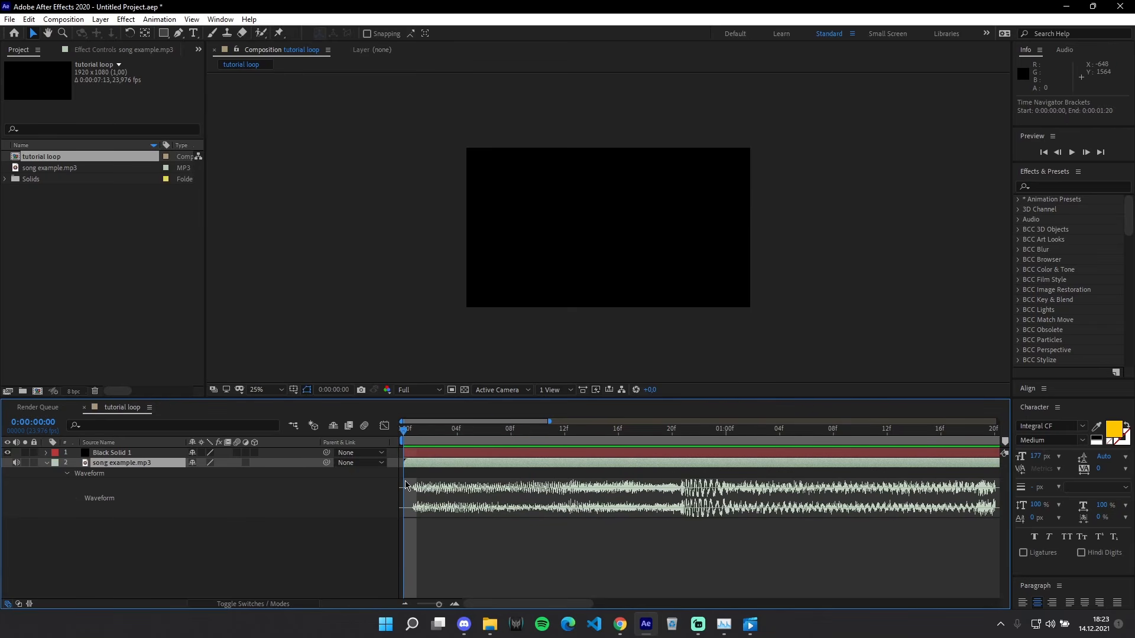
{"action": "scroll", "coordinate": [406, 485], "scroll_direction": "down", "scroll_amount": 2}
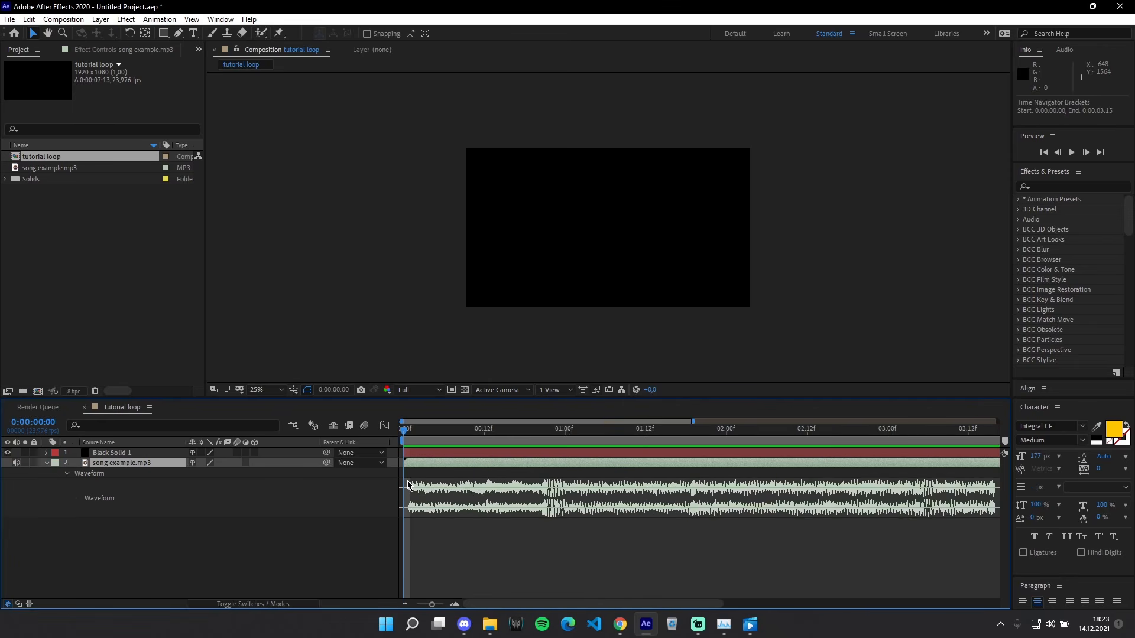
{"action": "scroll", "coordinate": [407, 477], "scroll_direction": "up", "scroll_amount": 3}
{"action": "left_click_drag", "start_coordinate": [414, 436], "coordinate": [942, 434]}
{"action": "scroll", "coordinate": [600, 485], "scroll_direction": "down", "scroll_amount": 2}
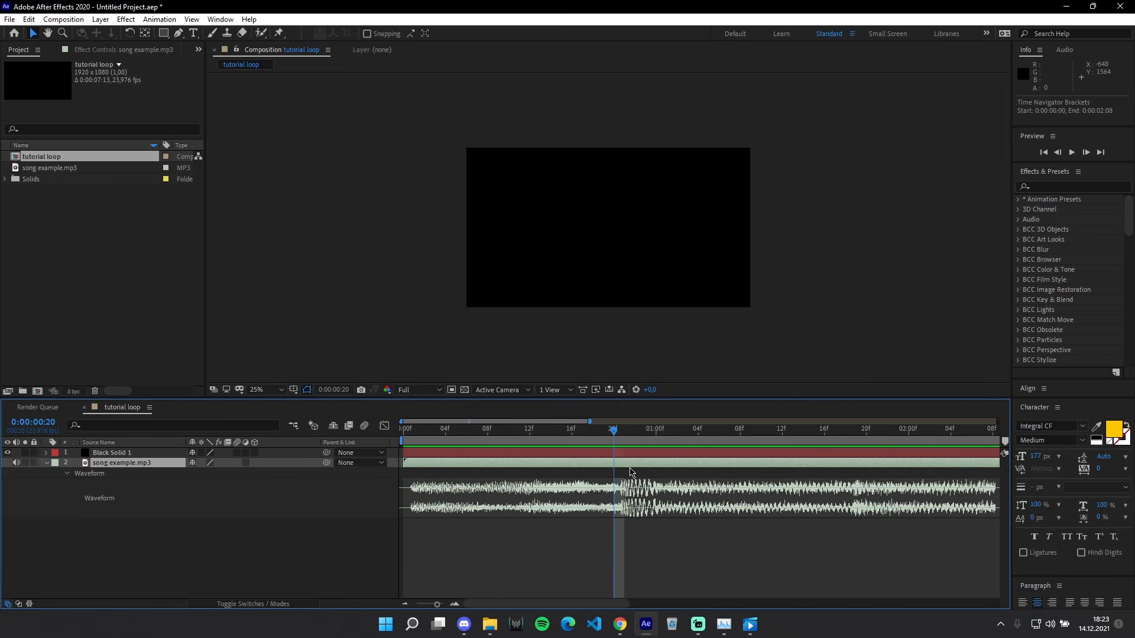
{"action": "key", "text": "Home"}
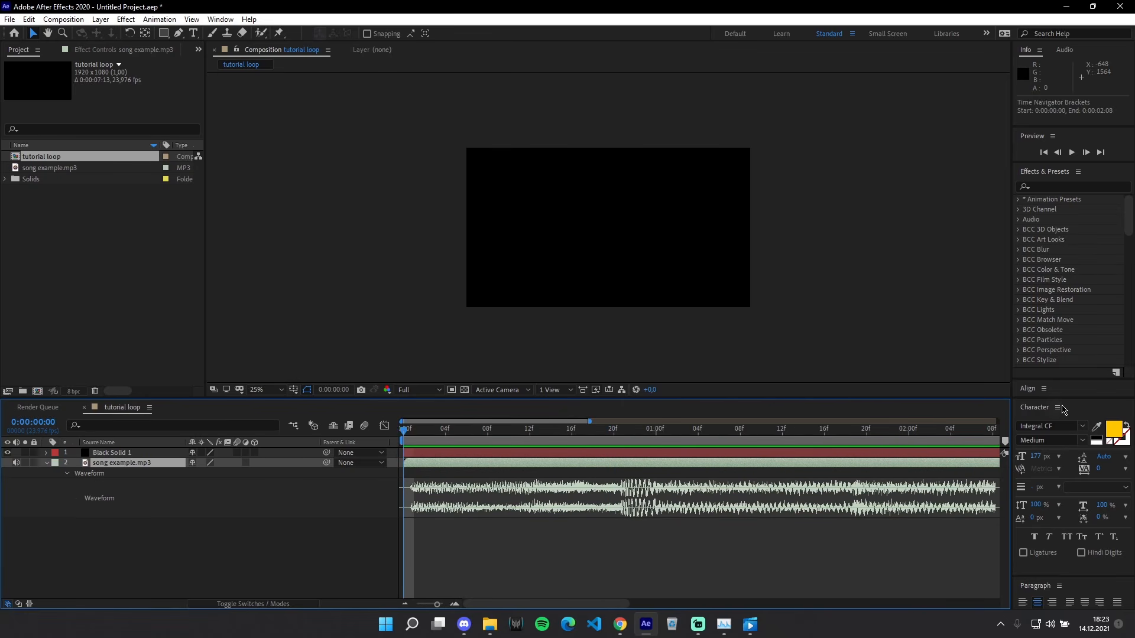
{"action": "key", "text": "space"}
{"action": "left_click", "coordinate": [624, 432]}
{"action": "left_click", "coordinate": [583, 454]}
{"action": "left_click", "coordinate": [639, 452]}
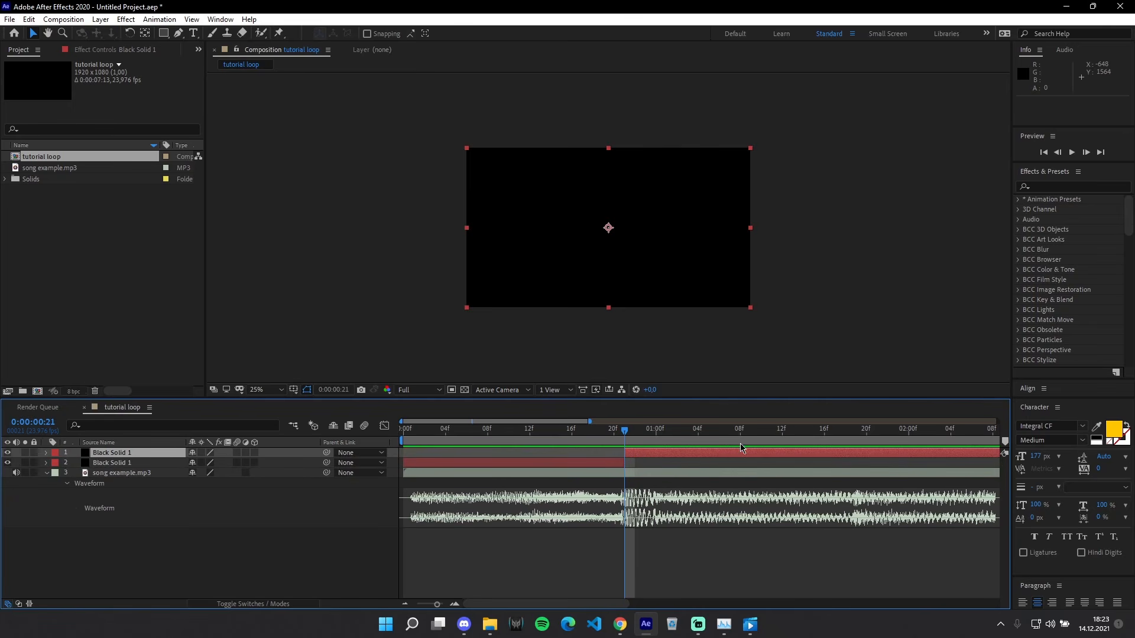
Step: Split the black solid's second segment at the next beat in the waveform, at 0:00:01:19
{"action": "key", "text": "Home"}
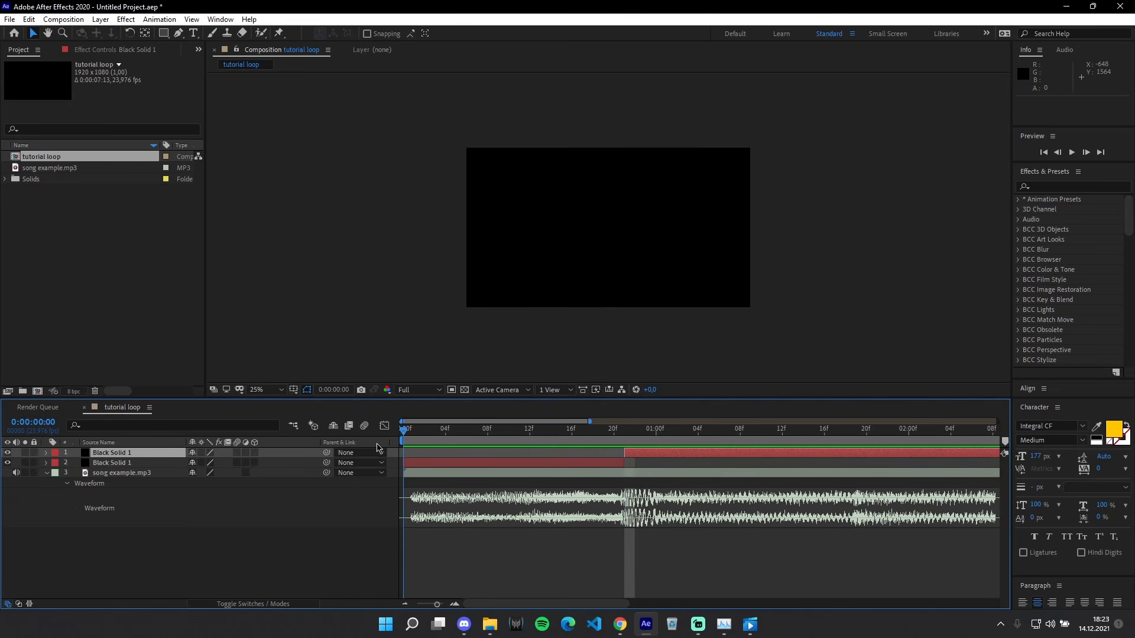
{"action": "left_click", "coordinate": [435, 464]}
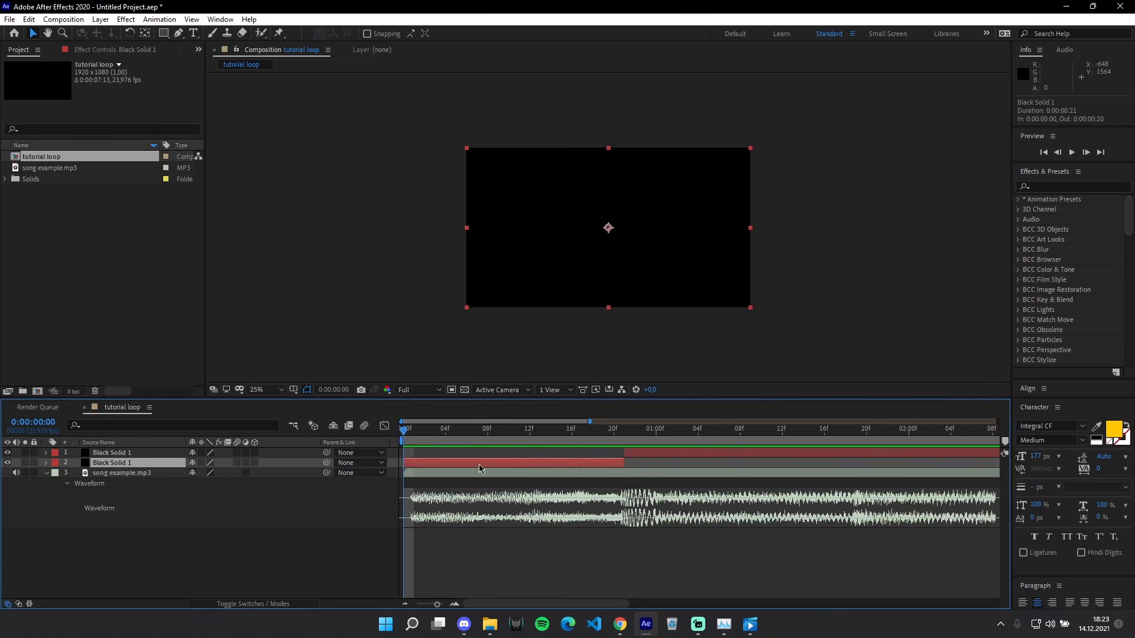
{"action": "left_click", "coordinate": [621, 436]}
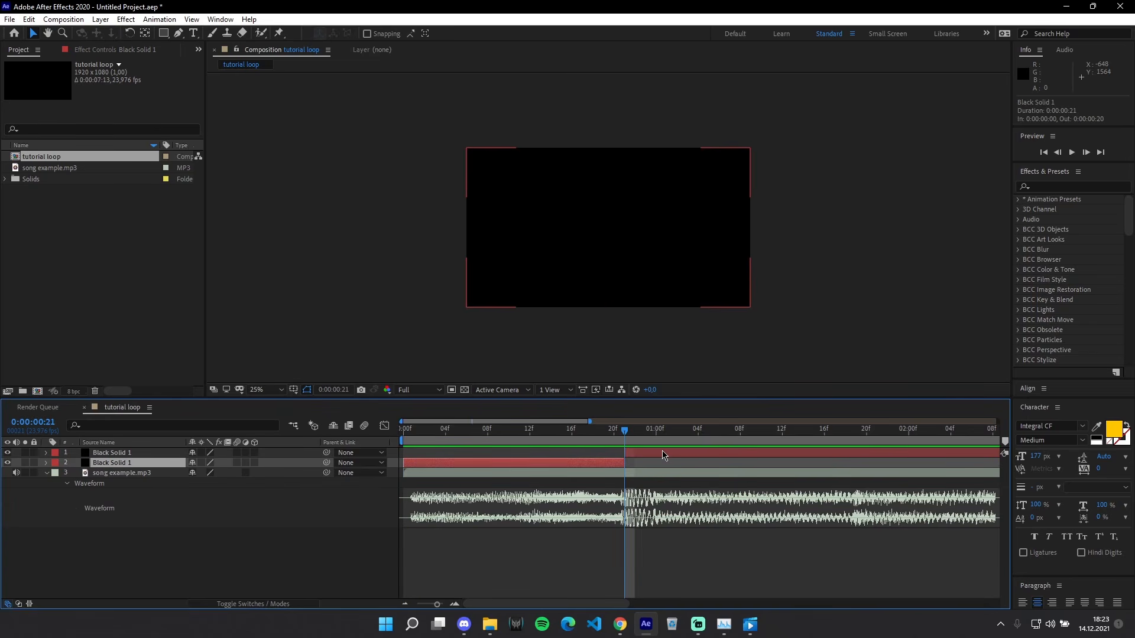
{"action": "left_click", "coordinate": [662, 454]}
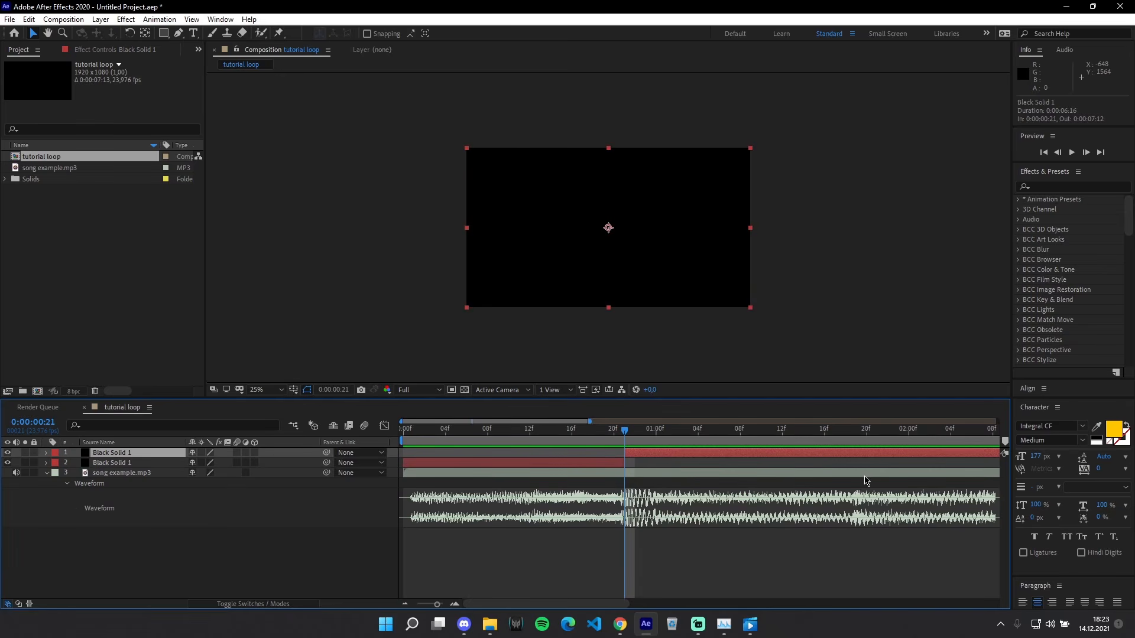
{"action": "key", "text": "space"}
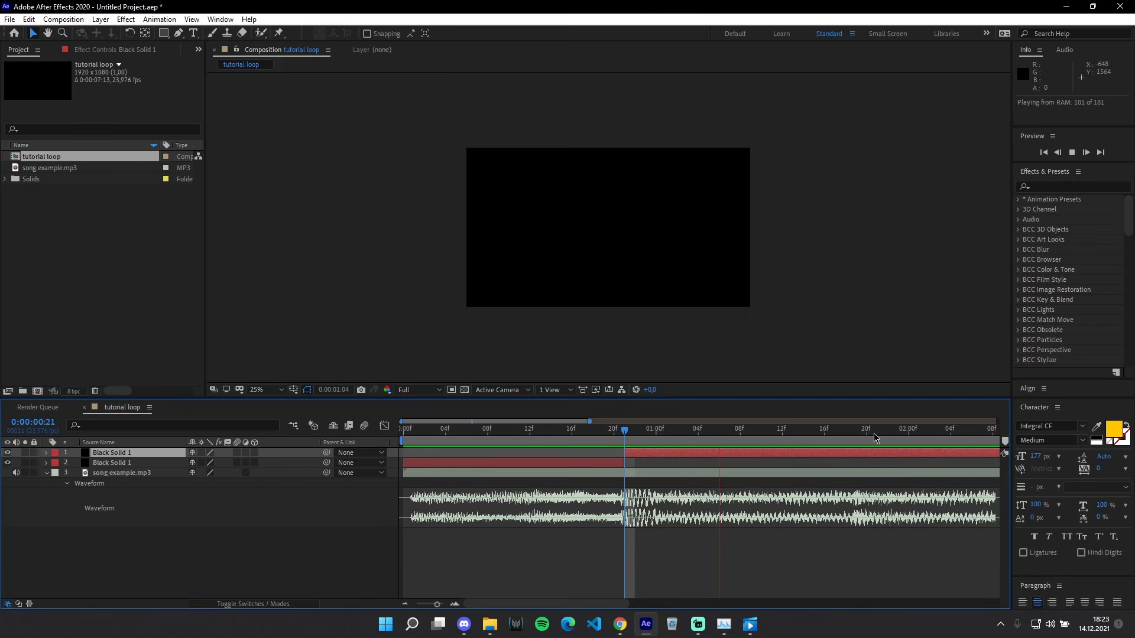
{"action": "left_click", "coordinate": [856, 435]}
{"action": "key", "text": "ctrl+shift+d"}
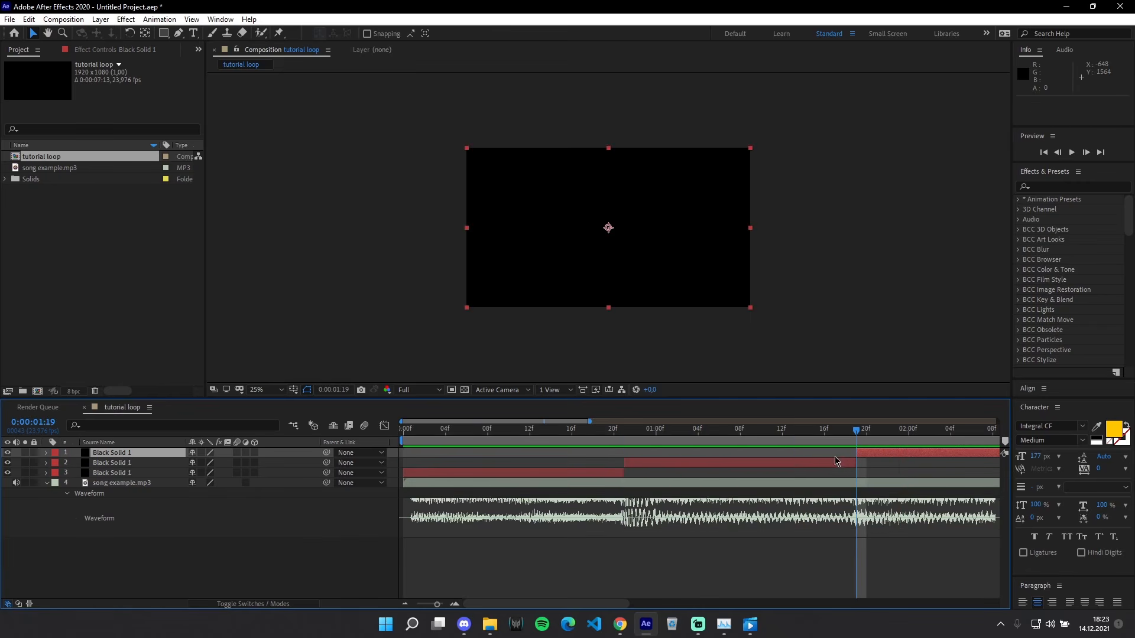
Step: Play the composition from the start to check the solid's cuts against the song's beats
{"action": "key", "text": "Home"}
{"action": "key", "text": "space"}
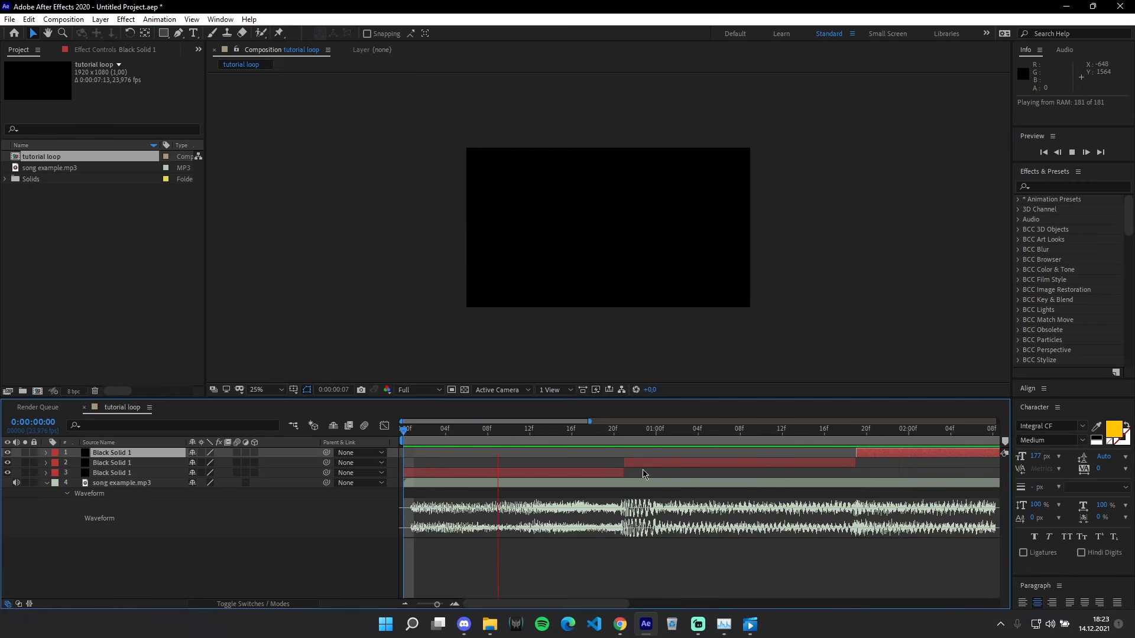
{"action": "key", "text": "space"}
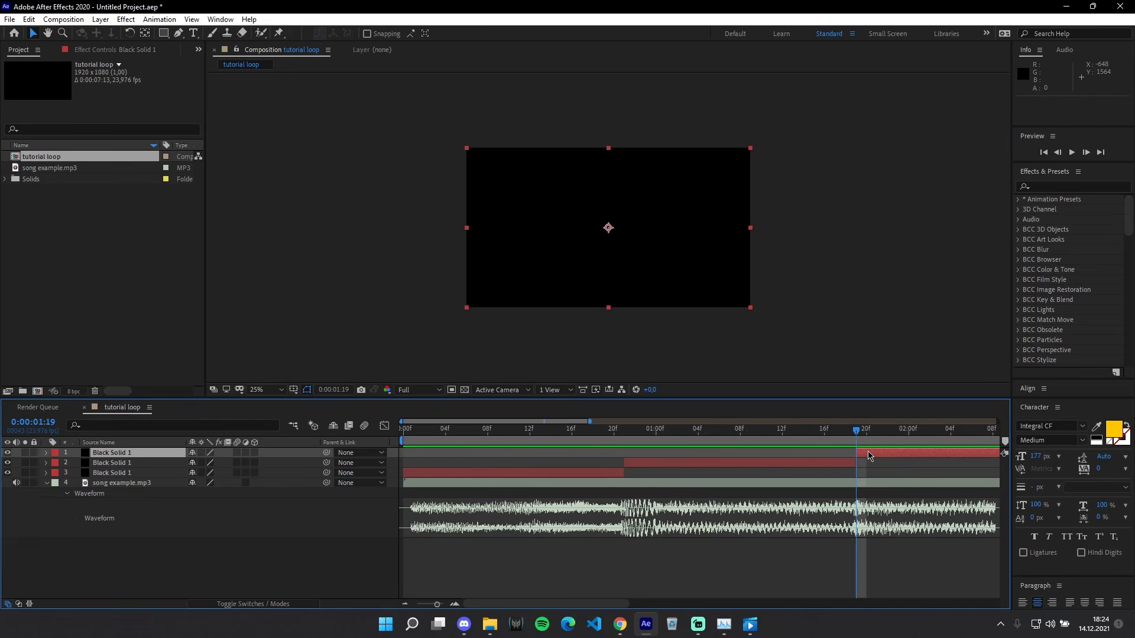
Step: Play on from the last cut to find the next beat and split the black solid's last segment at 0:00:03:05
{"action": "scroll", "coordinate": [787, 472], "scroll_direction": "down", "scroll_amount": 1}
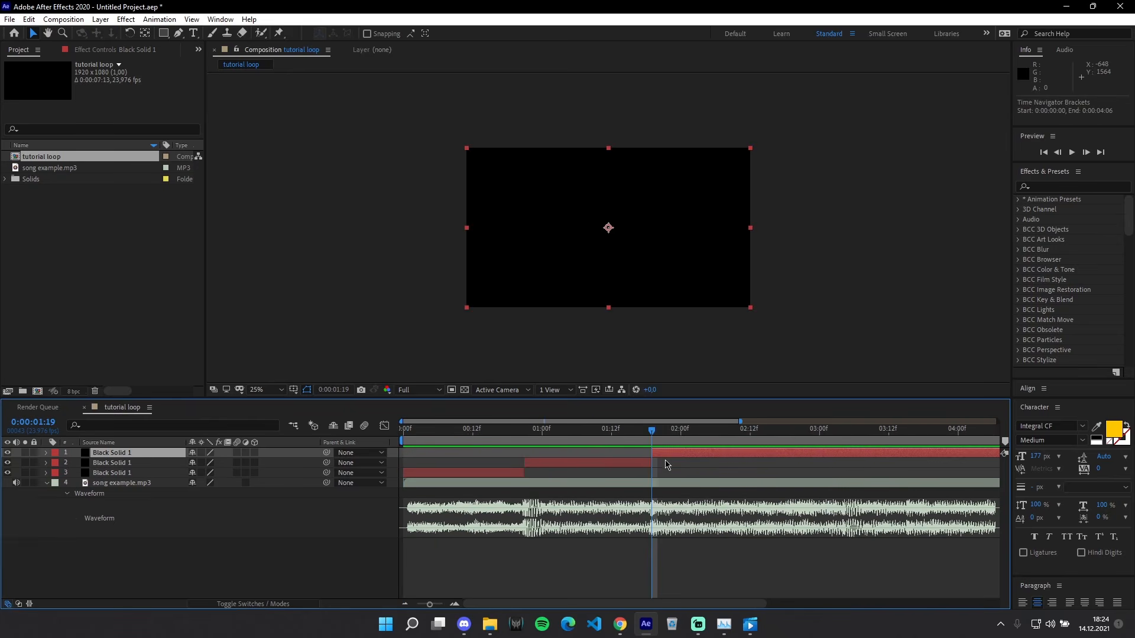
{"action": "left_click", "coordinate": [739, 472]}
{"action": "left_click", "coordinate": [742, 455]}
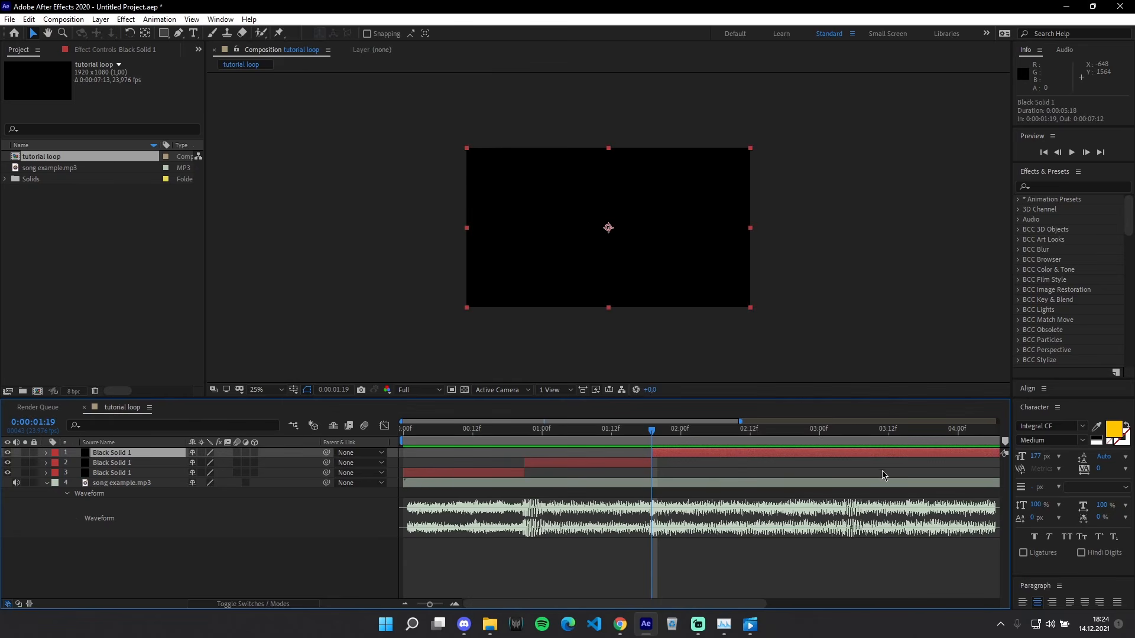
{"action": "key", "text": "space"}
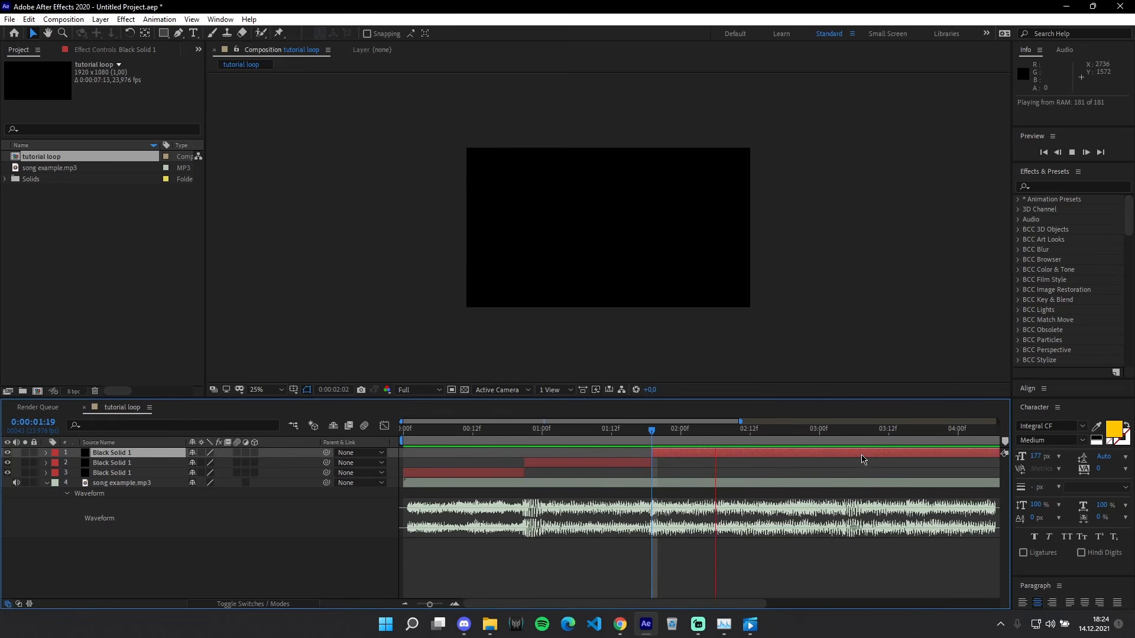
{"action": "key", "text": "space"}
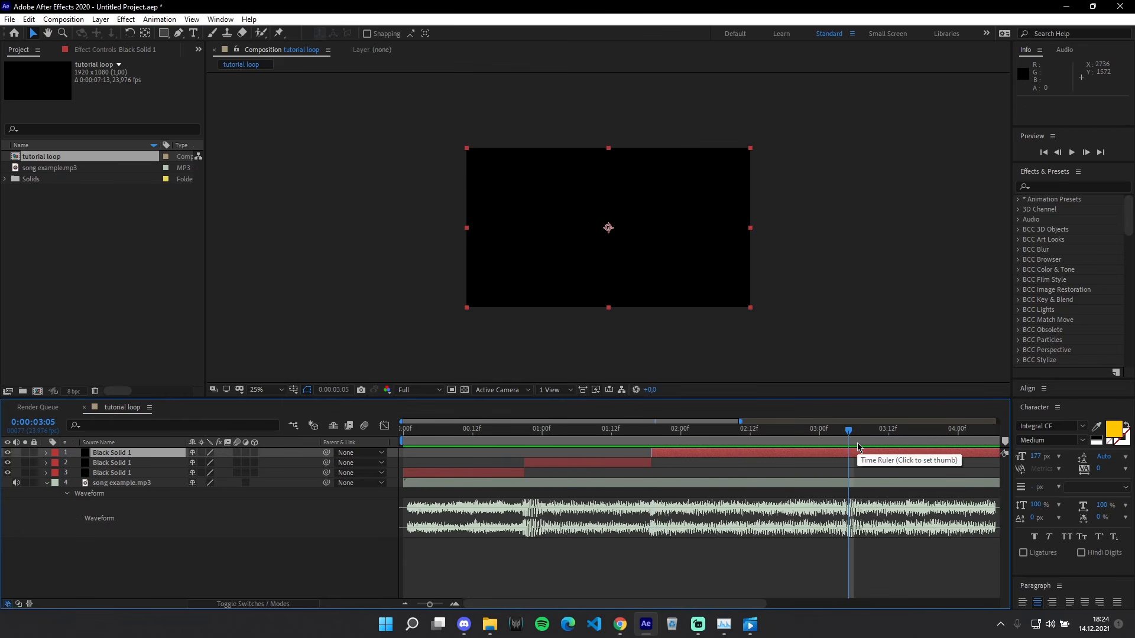
{"action": "key", "text": "ctrl+shift+d"}
Step: Split the black solid's last segment at the next two beats in the waveform, at 0:00:03:15 and 0:00:04:13
{"action": "left_click", "coordinate": [927, 435]}
{"action": "left_click_drag", "start_coordinate": [926, 435], "coordinate": [908, 458]}
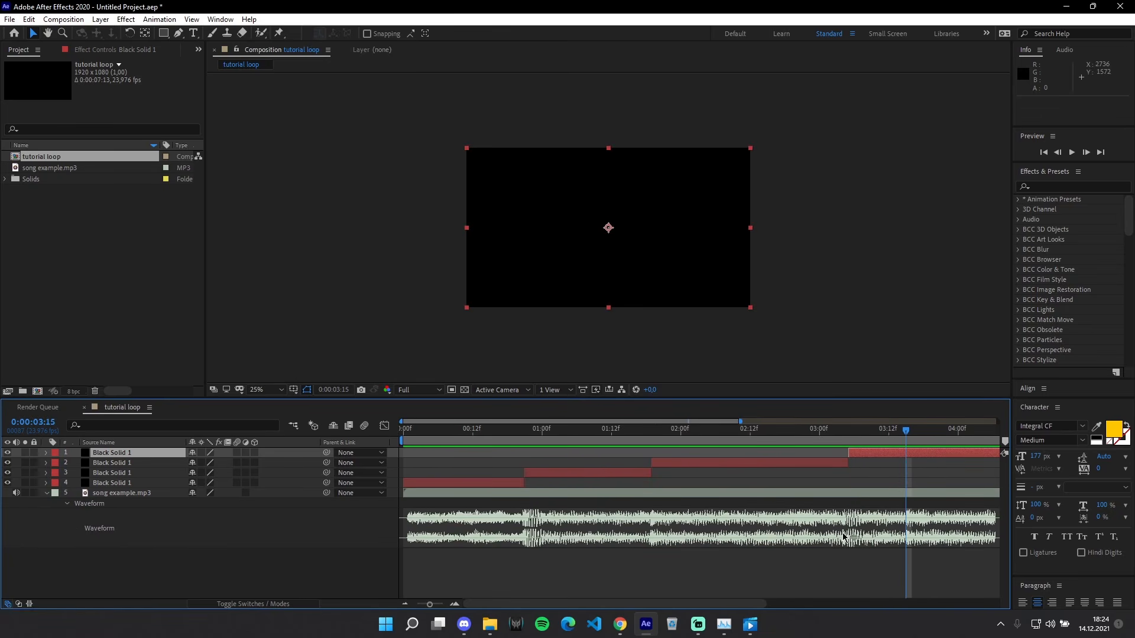
{"action": "left_click_drag", "start_coordinate": [738, 438], "coordinate": [895, 480]}
{"action": "scroll", "coordinate": [661, 479], "scroll_direction": "down", "scroll_amount": 3}
{"action": "scroll", "coordinate": [773, 481], "scroll_direction": "up", "scroll_amount": 4}
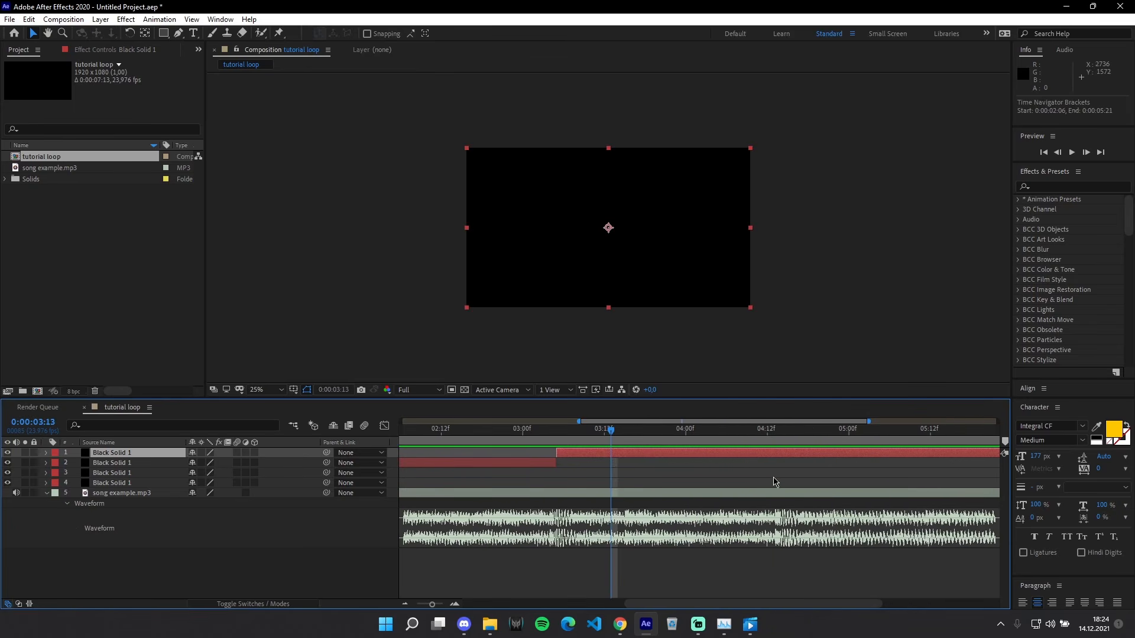
{"action": "key", "text": "space"}
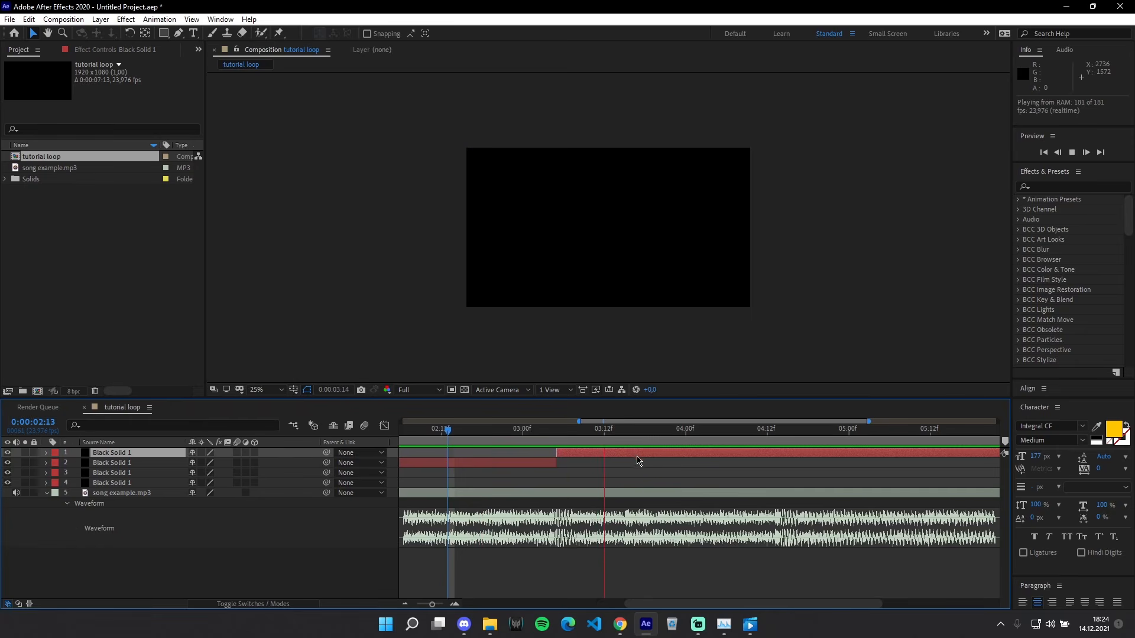
{"action": "left_click", "coordinate": [624, 429]}
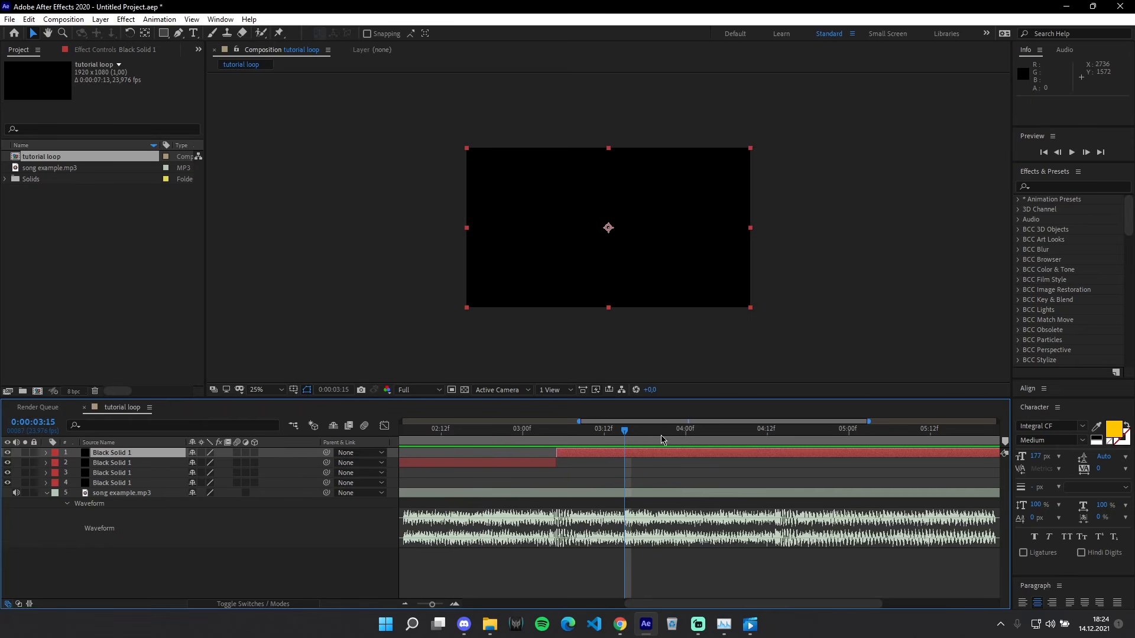
{"action": "key", "text": "ctrl+shift+d"}
{"action": "left_click", "coordinate": [773, 437]}
{"action": "key", "text": "ctrl+shift+d"}
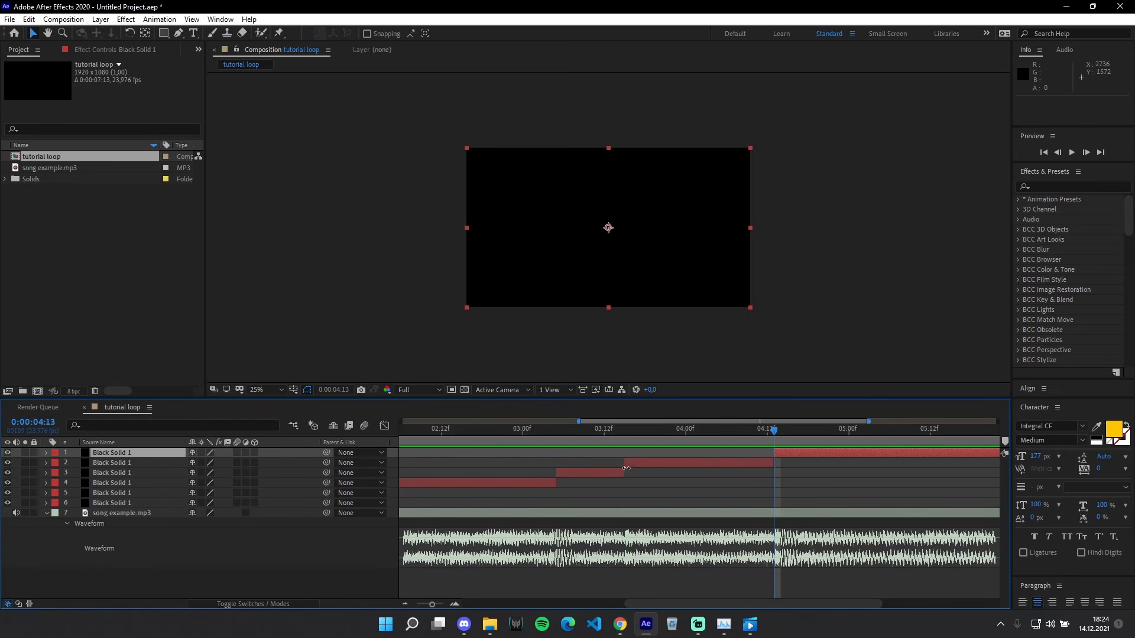
Step: Find the following beat by ear and split the black solid's last segment there, at 0:00:05:11
{"action": "key", "text": "minus"}
{"action": "key", "text": "minus"}
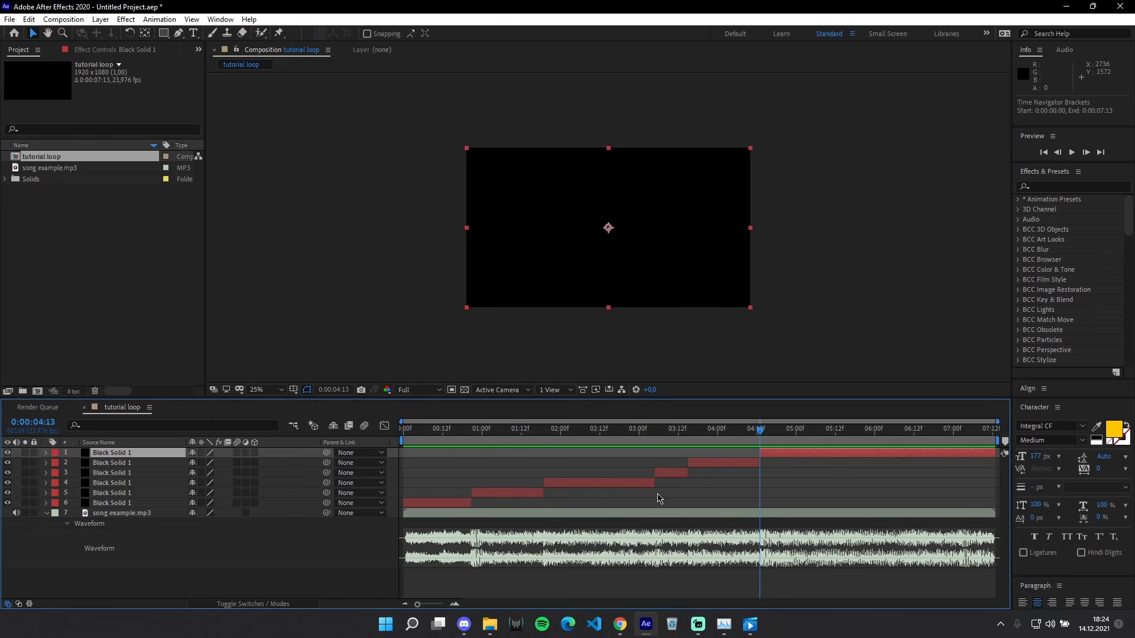
{"action": "key", "text": "equal"}
{"action": "key", "text": "equal"}
{"action": "key", "text": "space"}
{"action": "key", "text": "space"}
{"action": "left_click", "coordinate": [689, 430]}
{"action": "key", "text": "ctrl+shift+d"}
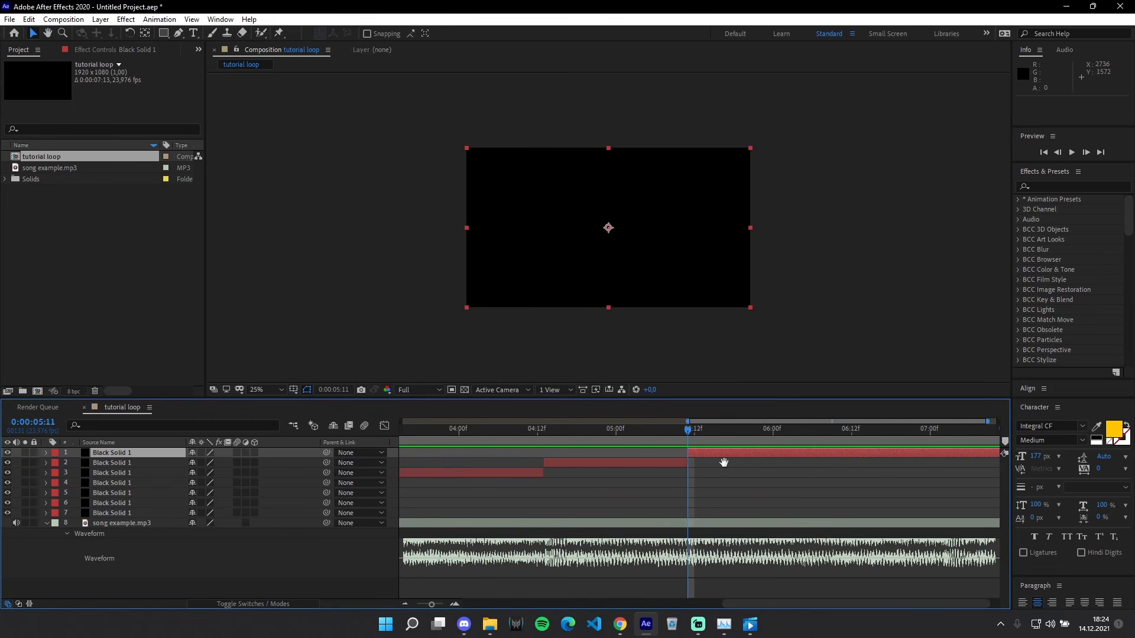
Step: Listen to the song's final section for its last beat and split the black solid's last segment at 0:00:06:12
{"action": "key", "text": "space"}
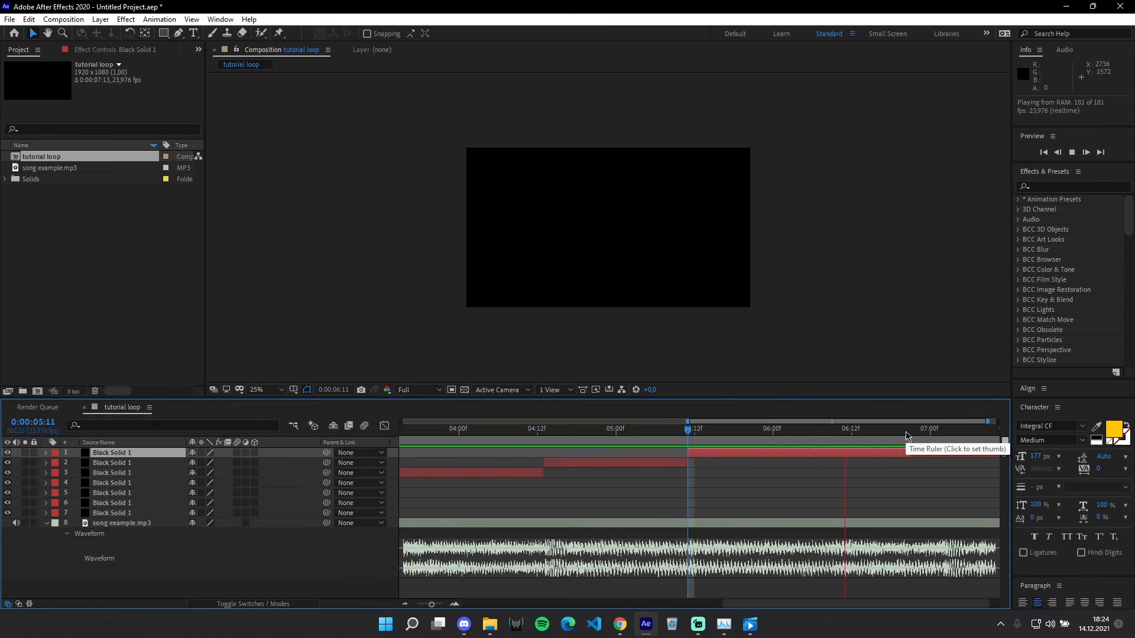
{"action": "scroll", "coordinate": [850, 469], "scroll_direction": "down", "scroll_amount": 2}
{"action": "left_click", "coordinate": [936, 435]}
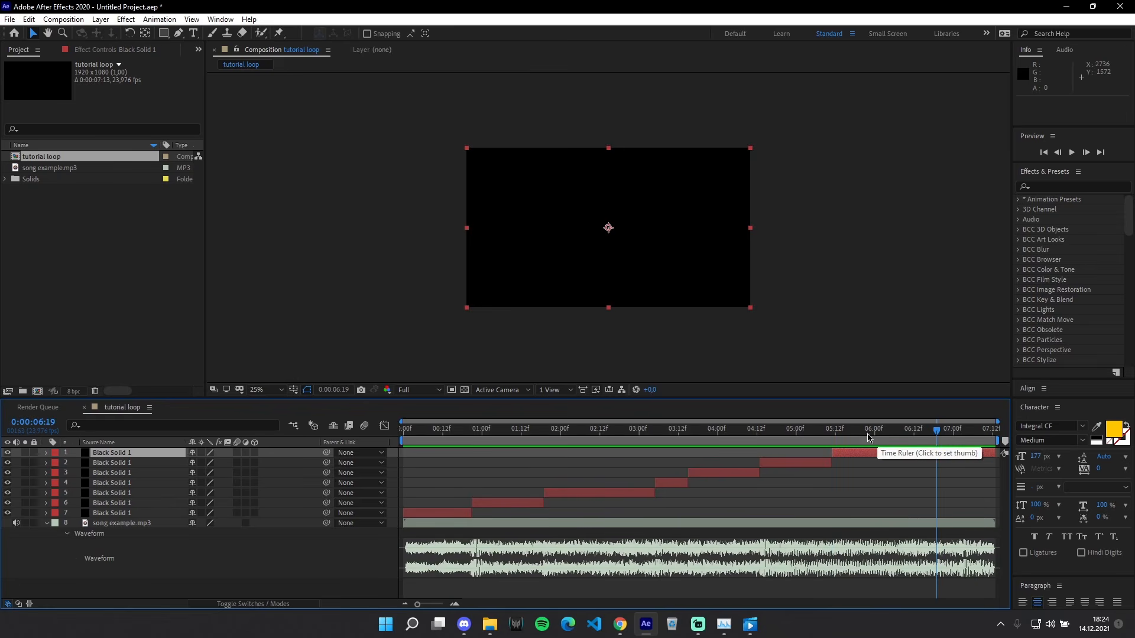
{"action": "left_click", "coordinate": [813, 437]}
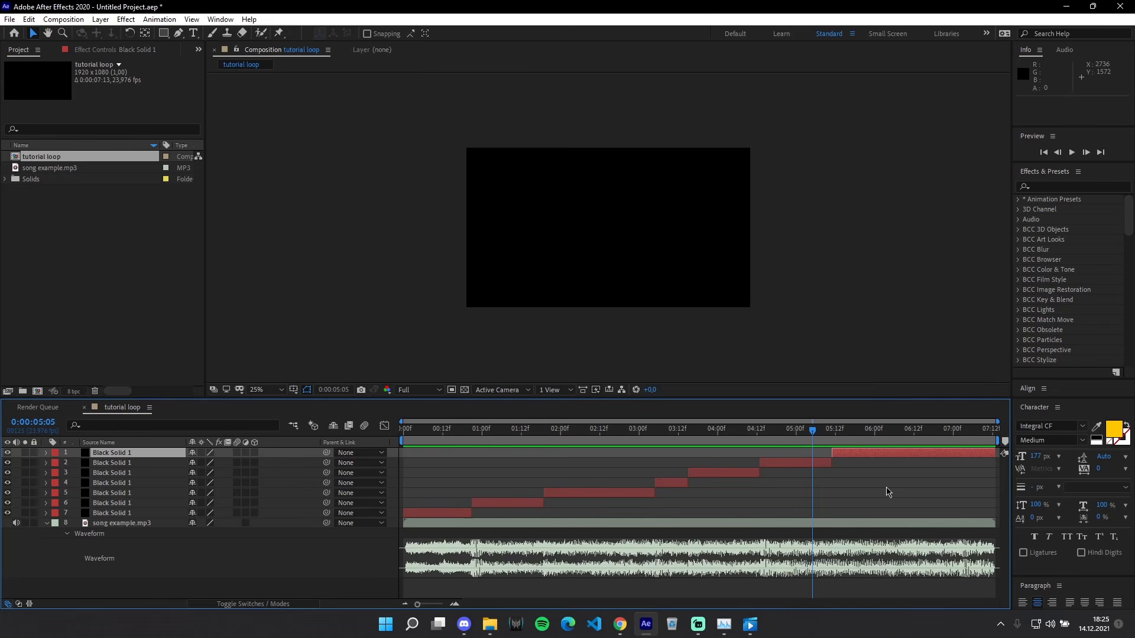
{"action": "key", "text": "space"}
{"action": "key", "text": "space"}
{"action": "left_click", "coordinate": [701, 430]}
{"action": "key", "text": "space"}
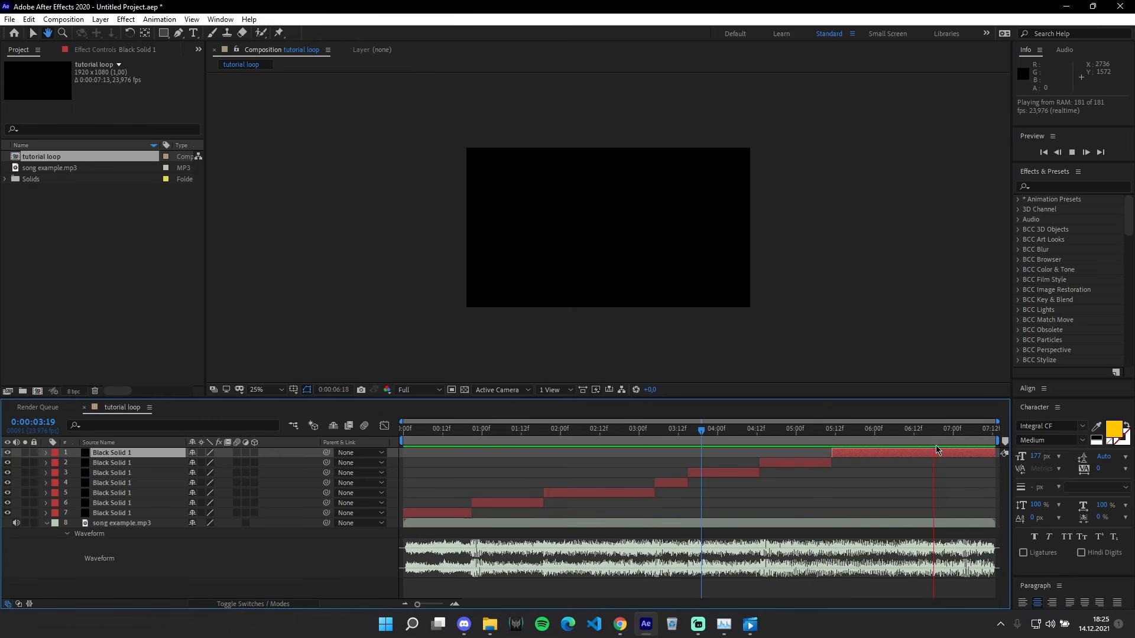
{"action": "left_click", "coordinate": [914, 431]}
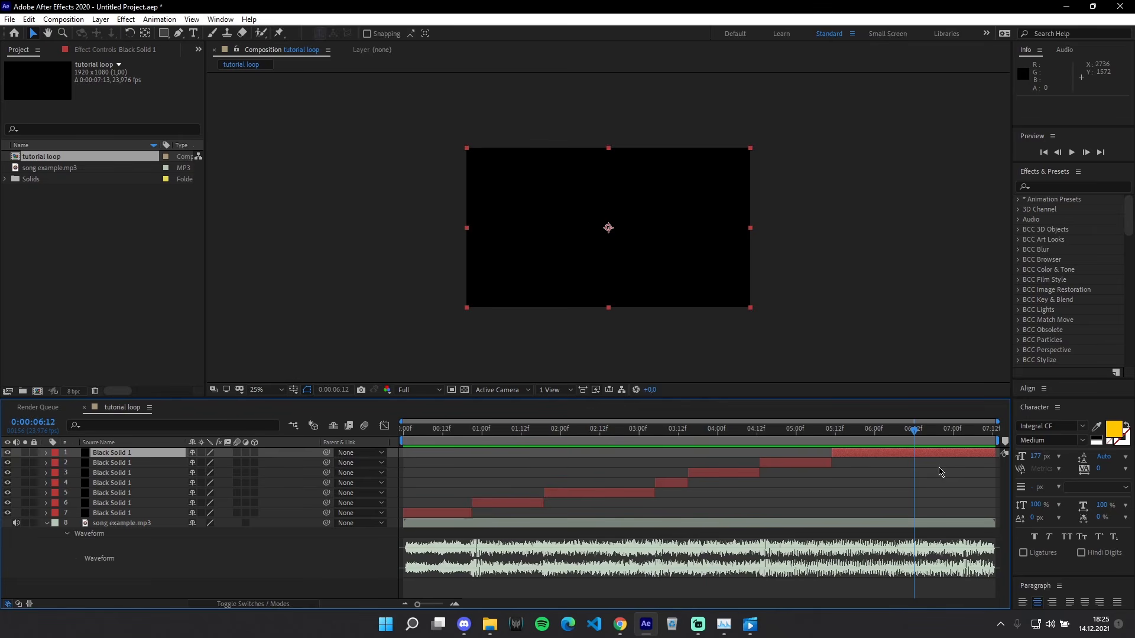
{"action": "key", "text": "ctrl+shift+d"}
Step: Play and scrub through the timeline to check the black solid's final cuts against the song's beats
{"action": "key", "text": "space"}
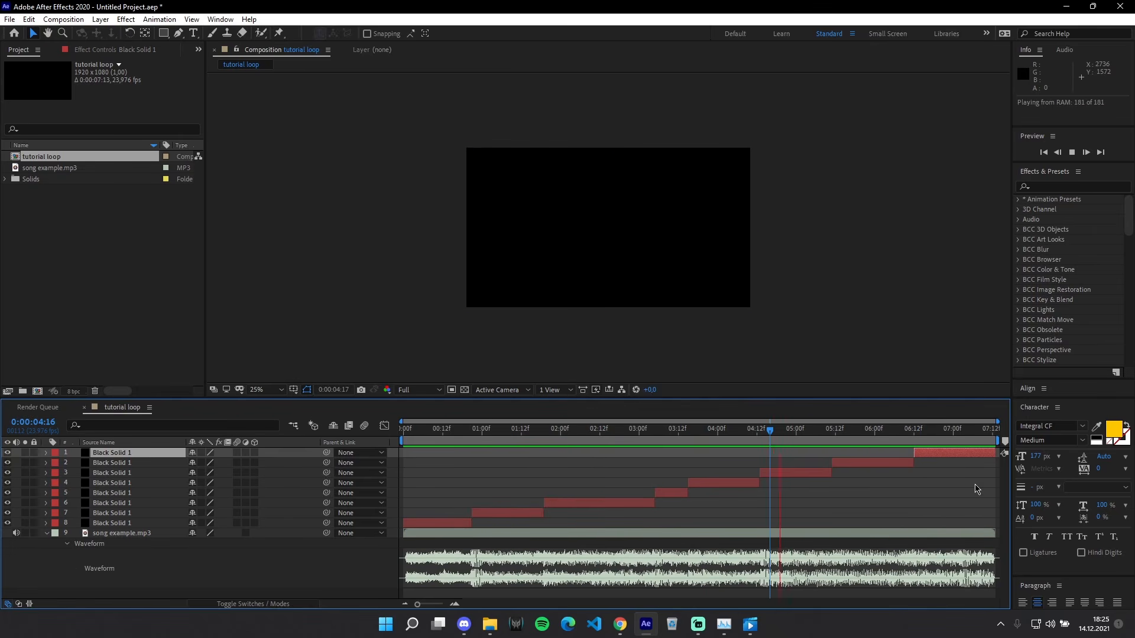
{"action": "left_click", "coordinate": [835, 432]}
{"action": "key", "text": "space"}
{"action": "scroll", "coordinate": [858, 457], "scroll_direction": "up", "scroll_amount": 1}
{"action": "left_click", "coordinate": [809, 434]}
{"action": "left_click", "coordinate": [806, 432]}
{"action": "key", "text": "space"}
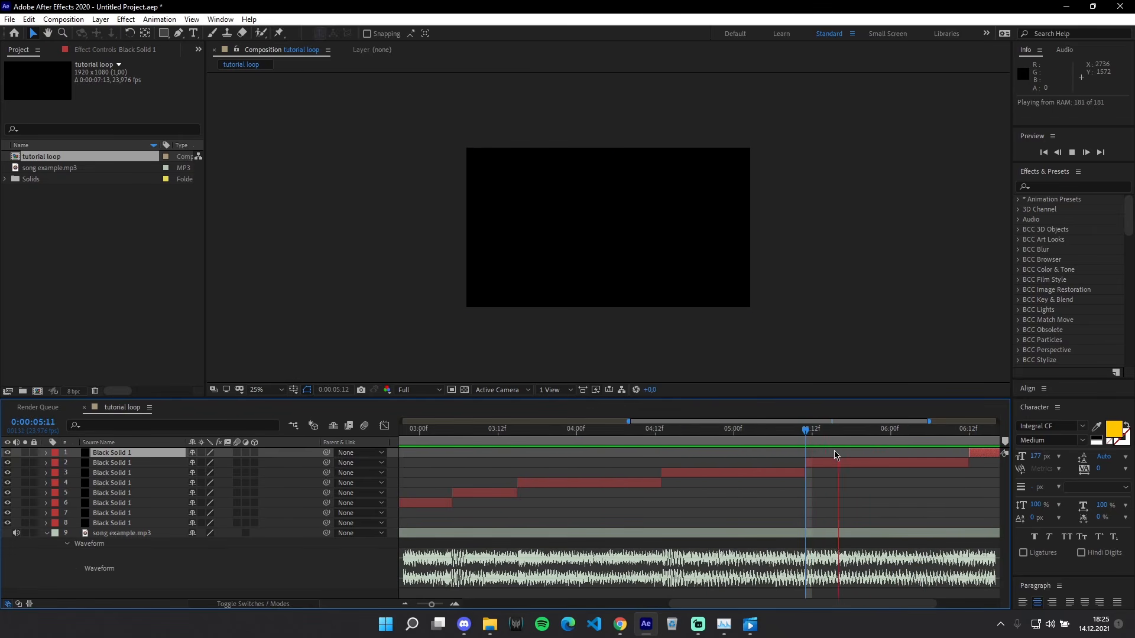
{"action": "scroll", "coordinate": [903, 469], "scroll_direction": "down", "scroll_amount": 1}
{"action": "key", "text": "space"}
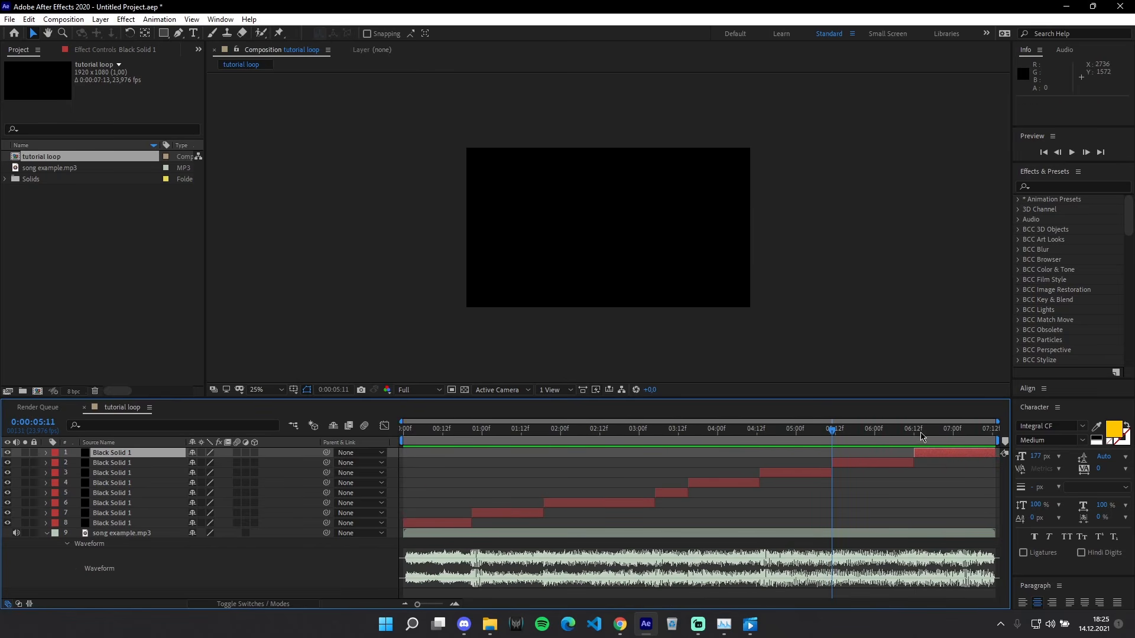
{"action": "left_click", "coordinate": [914, 432]}
{"action": "left_click_drag", "start_coordinate": [913, 437], "coordinate": [349, 498]}
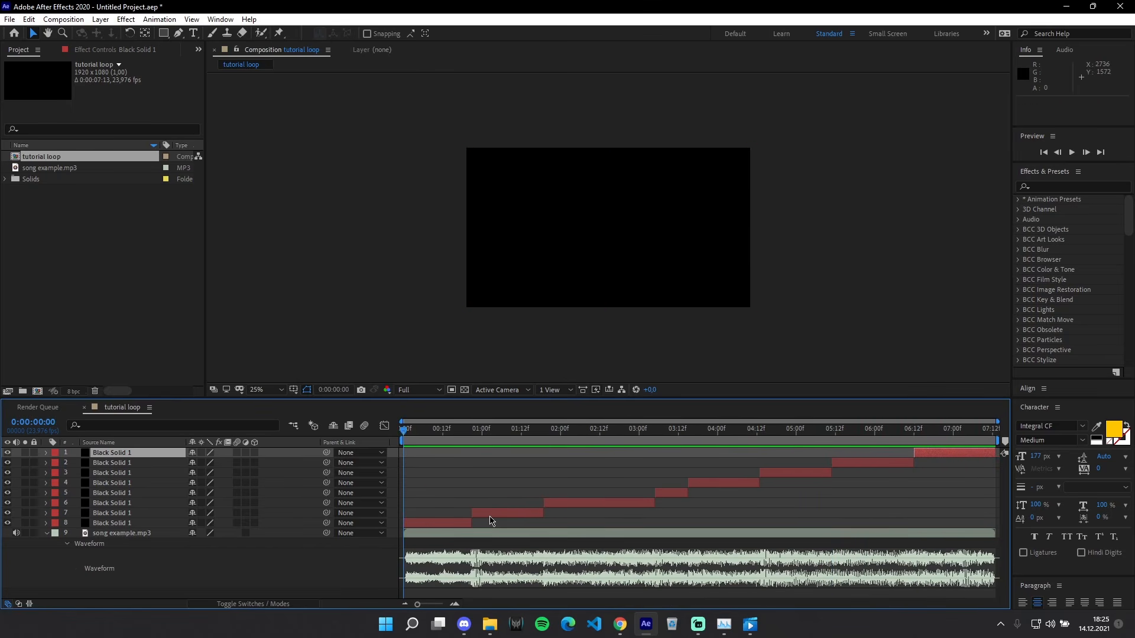
{"action": "left_click", "coordinate": [502, 513]}
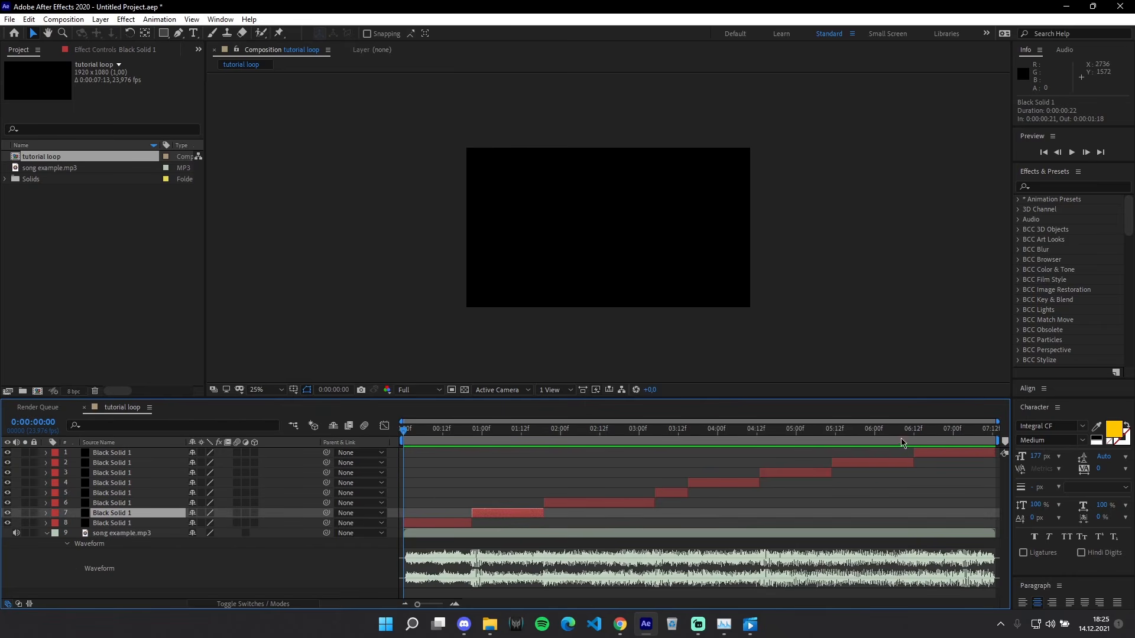
{"action": "left_click_drag", "start_coordinate": [916, 432], "coordinate": [383, 480]}
Step: Pre-compose the first black solid segment as "1", moving all attributes into the new composition with its duration adjusted to the layer
{"action": "left_click", "coordinate": [456, 524]}
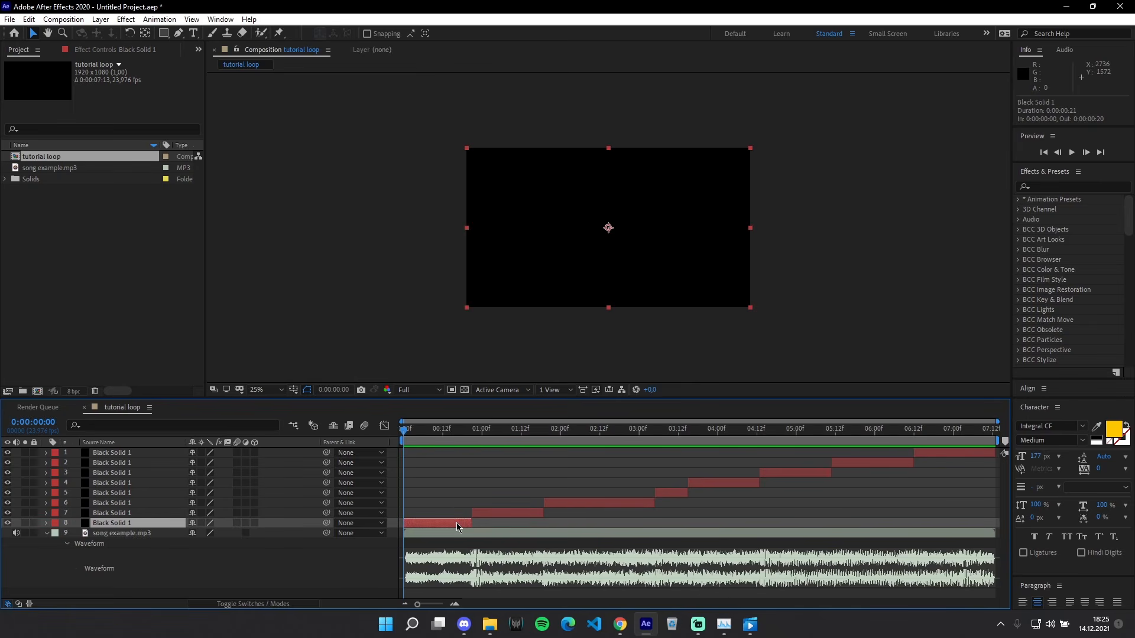
{"action": "right_click", "coordinate": [456, 523]}
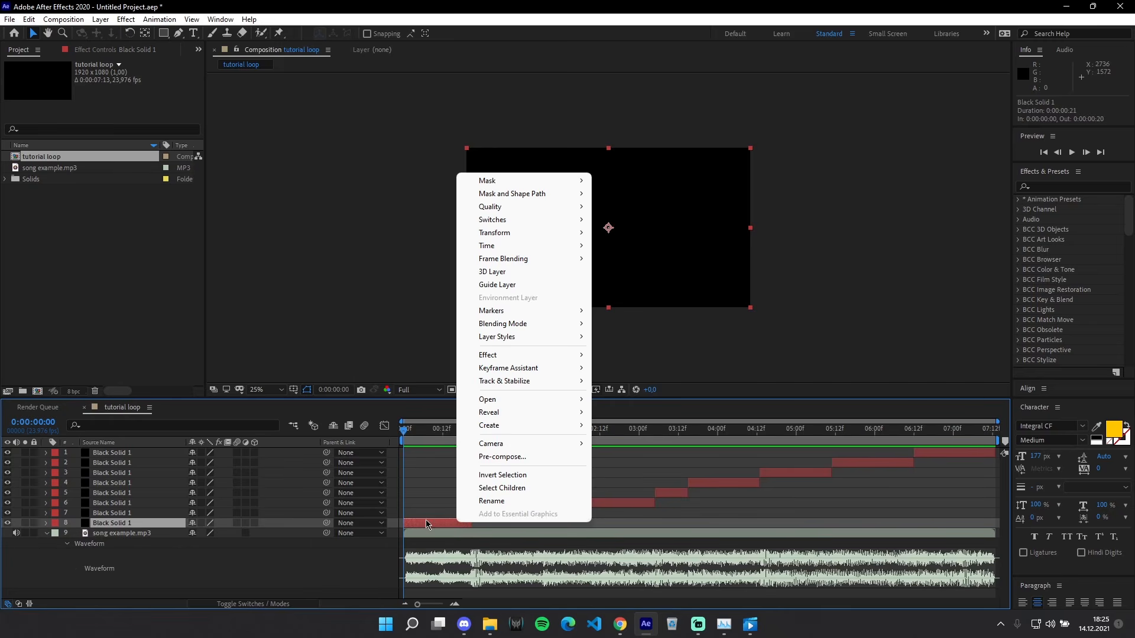
{"action": "left_click", "coordinate": [502, 456]}
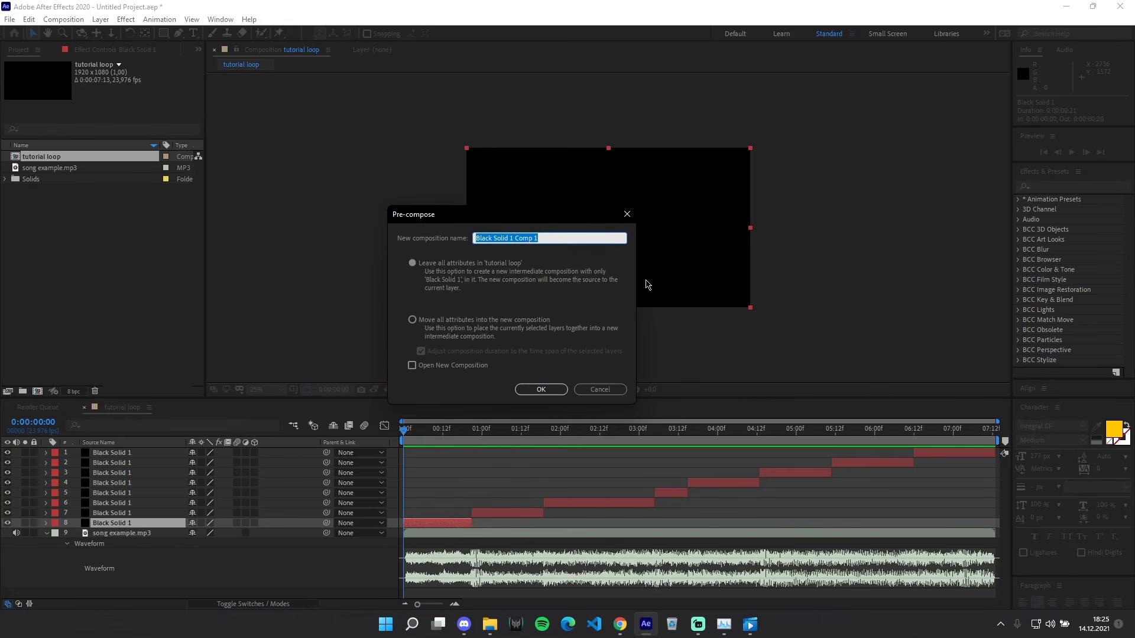
{"action": "type", "text": "1"}
{"action": "left_click", "coordinate": [412, 320]}
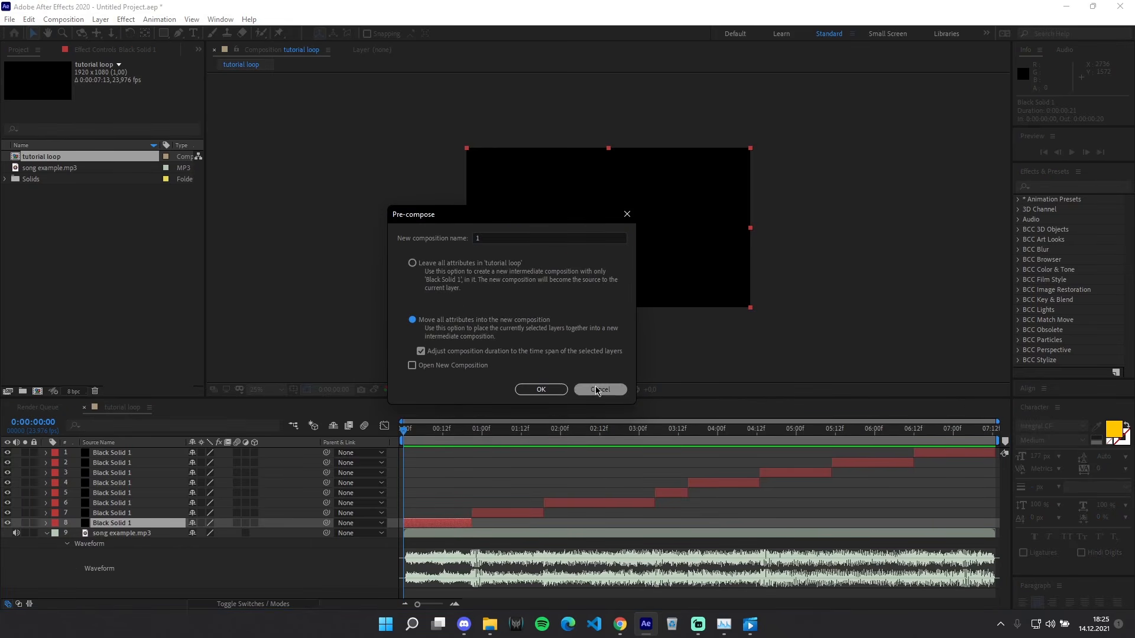
{"action": "left_click", "coordinate": [541, 390]}
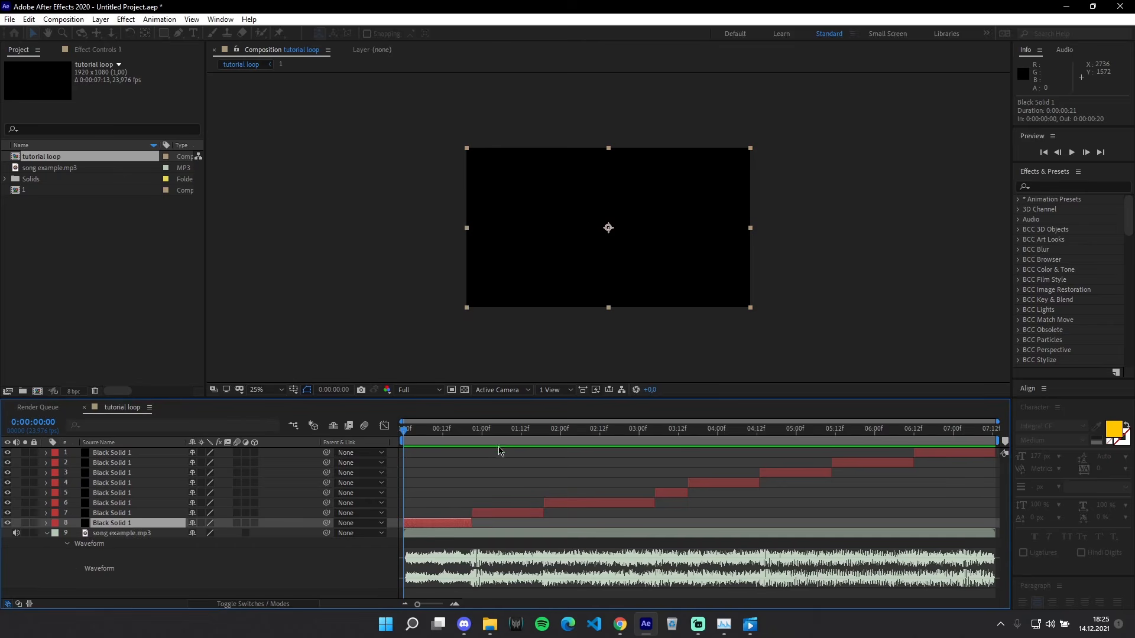
Step: Pre-compose the second black solid segment as "2", moving all attributes into the new composition
{"action": "left_click", "coordinate": [483, 428]}
{"action": "left_click", "coordinate": [500, 513]}
{"action": "right_click", "coordinate": [502, 518]}
{"action": "left_click", "coordinate": [572, 451]}
{"action": "type", "text": "2"}
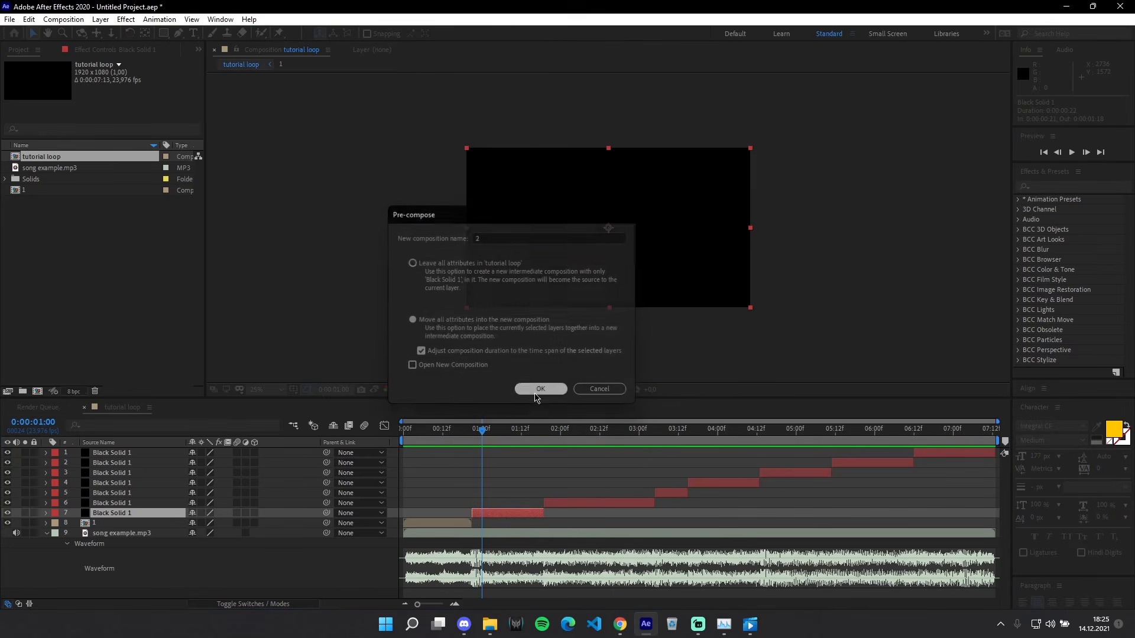
{"action": "left_click", "coordinate": [539, 390]}
Step: Pre-compose the third and fourth black solid segments separately as "3" and "4", with all attributes moved
{"action": "left_click", "coordinate": [566, 507]}
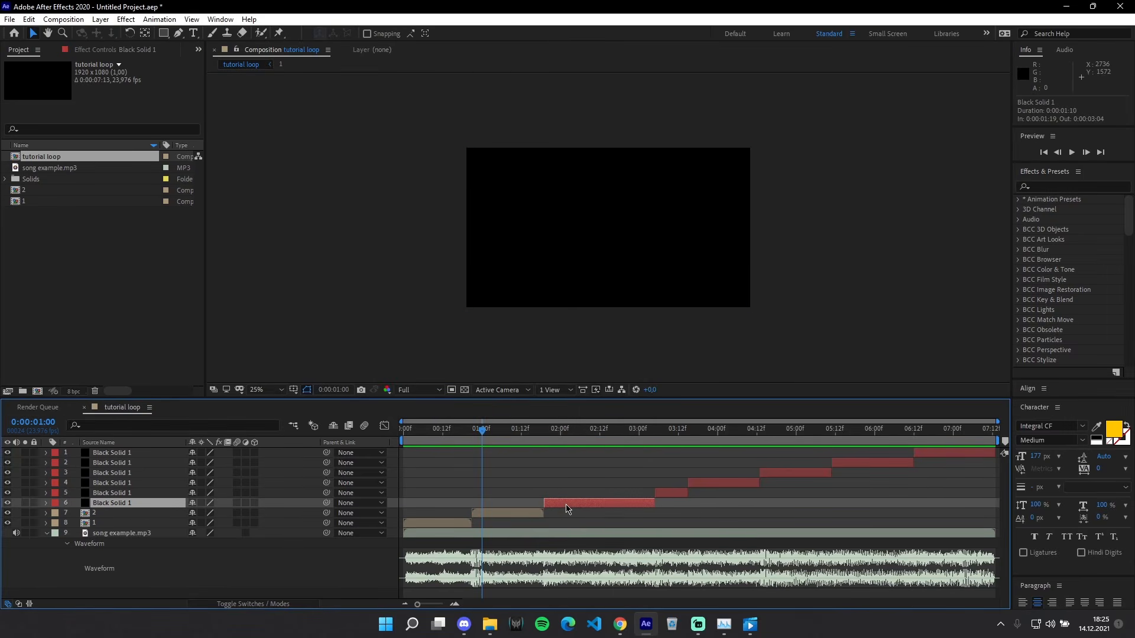
{"action": "key", "text": "ctrl+shift+c"}
{"action": "type", "text": "3"}
{"action": "left_click", "coordinate": [539, 390]}
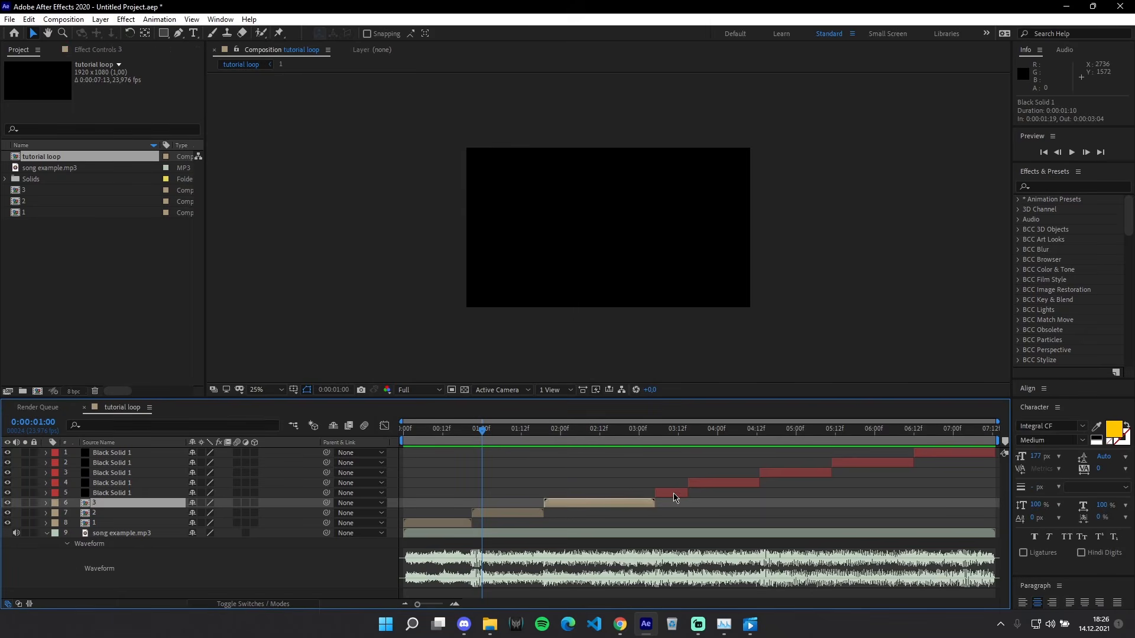
{"action": "left_click", "coordinate": [674, 496]}
{"action": "key", "text": "ctrl+shift+c"}
{"action": "type", "text": "4"}
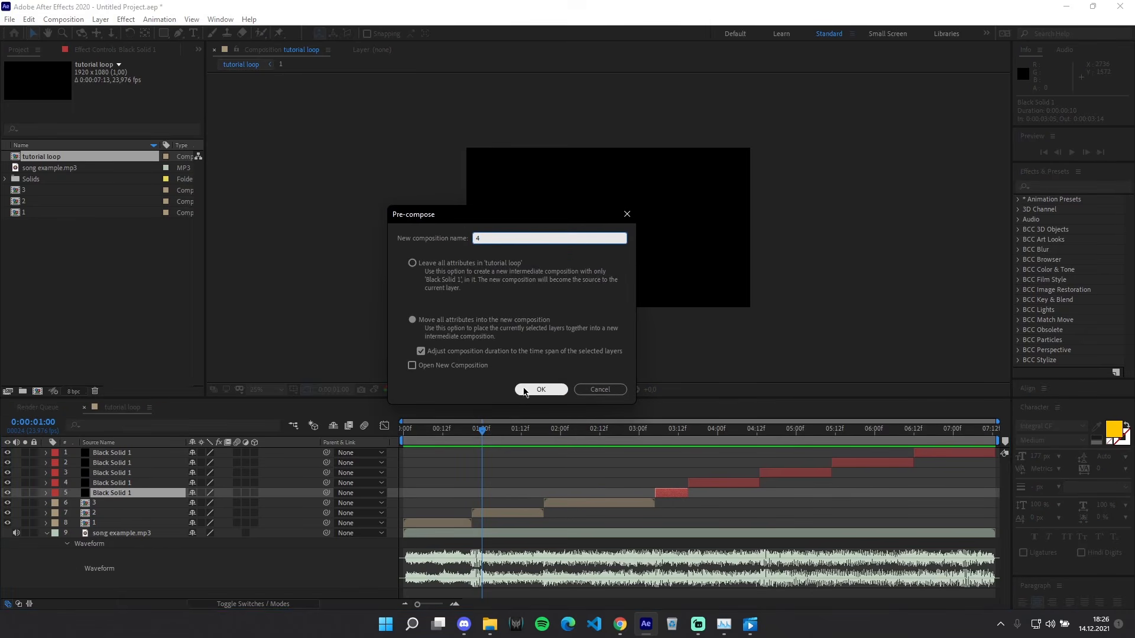
{"action": "left_click", "coordinate": [539, 390]}
Step: Pre-compose the fifth and sixth black solid segments separately as "5" and "6", with all attributes moved
{"action": "left_click", "coordinate": [701, 484]}
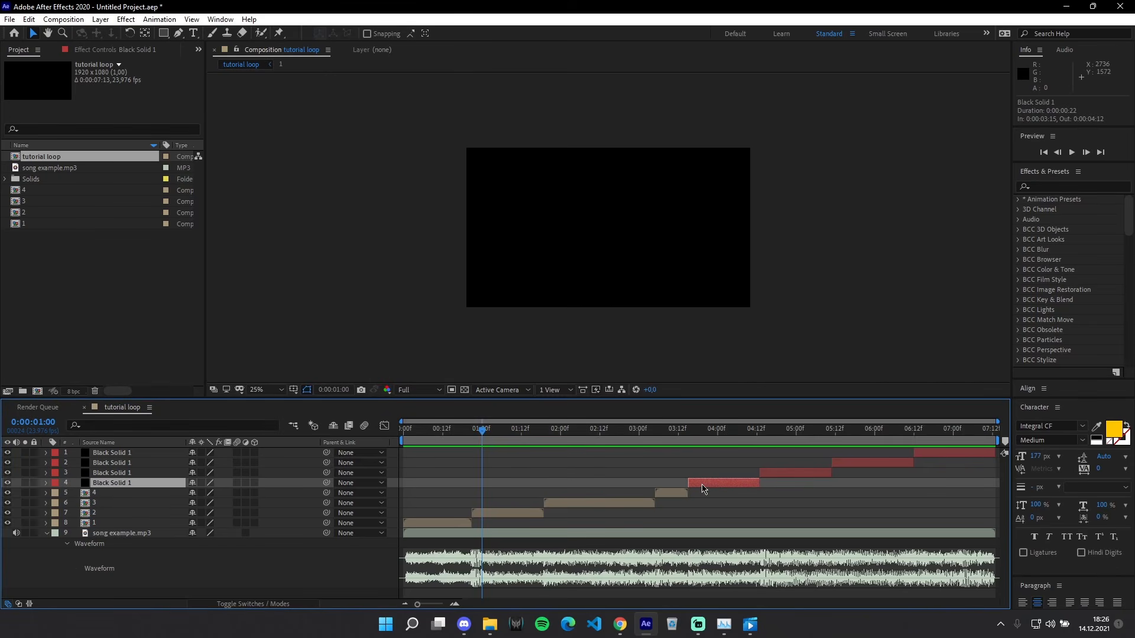
{"action": "key", "text": "ctrl+shift+c"}
{"action": "type", "text": "5"}
{"action": "left_click", "coordinate": [539, 388]}
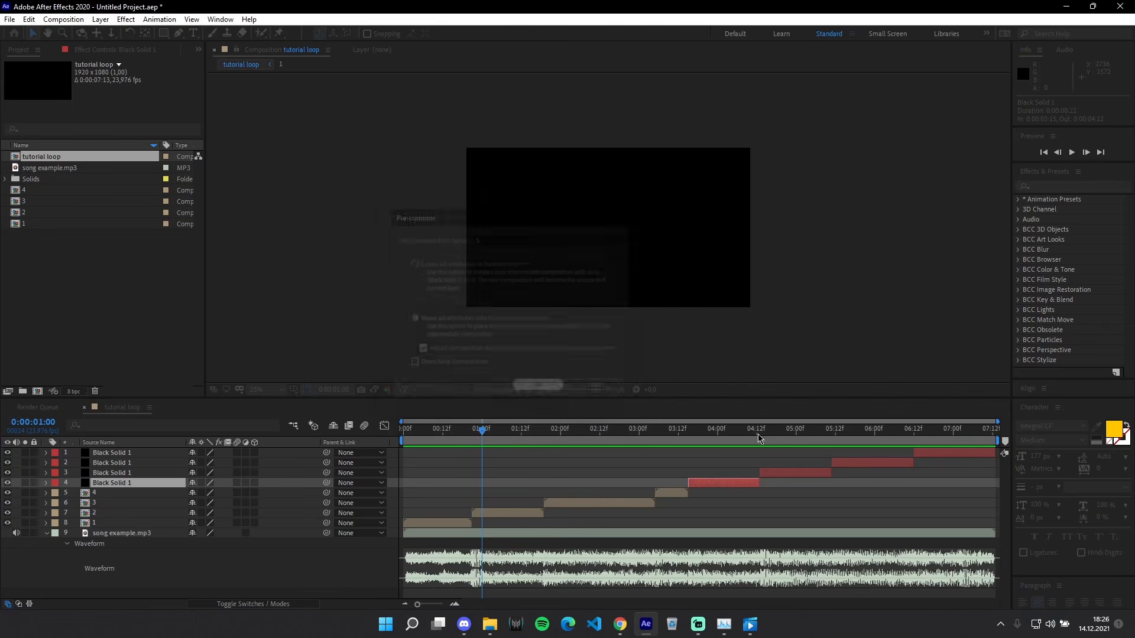
{"action": "right_click", "coordinate": [800, 472]}
{"action": "left_click", "coordinate": [839, 407]}
{"action": "type", "text": "6"}
{"action": "left_click", "coordinate": [541, 388]}
Step: Pre-compose the last two black solid segments separately as "7" and "8", and return the playhead to 0:00:00:00
{"action": "right_click", "coordinate": [858, 463]}
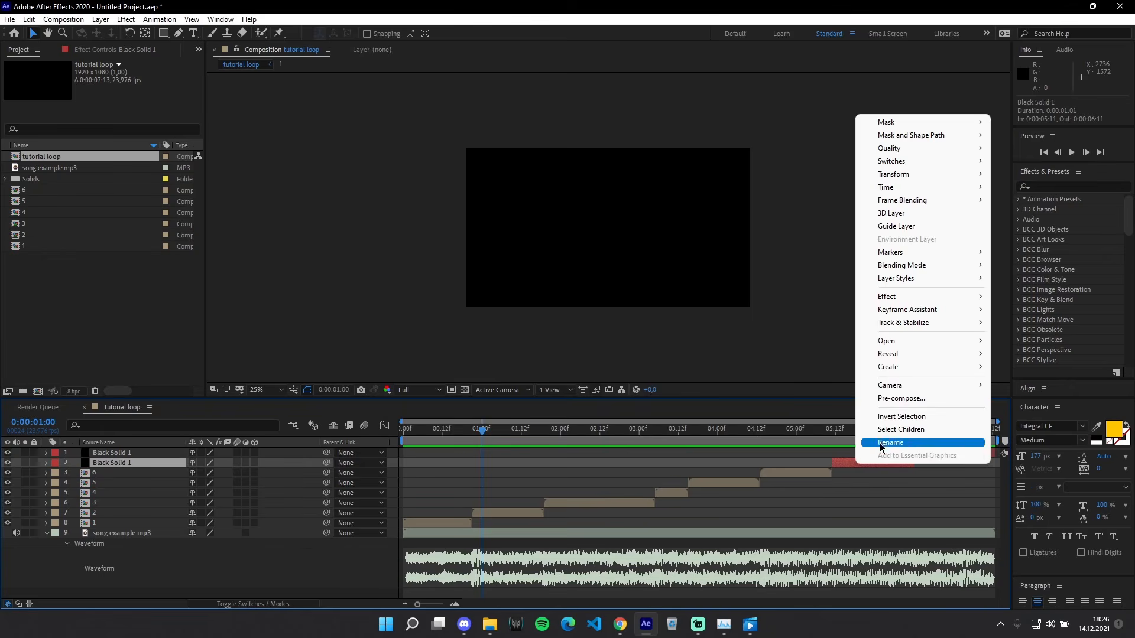
{"action": "left_click", "coordinate": [904, 398]}
{"action": "left_click", "coordinate": [542, 388]}
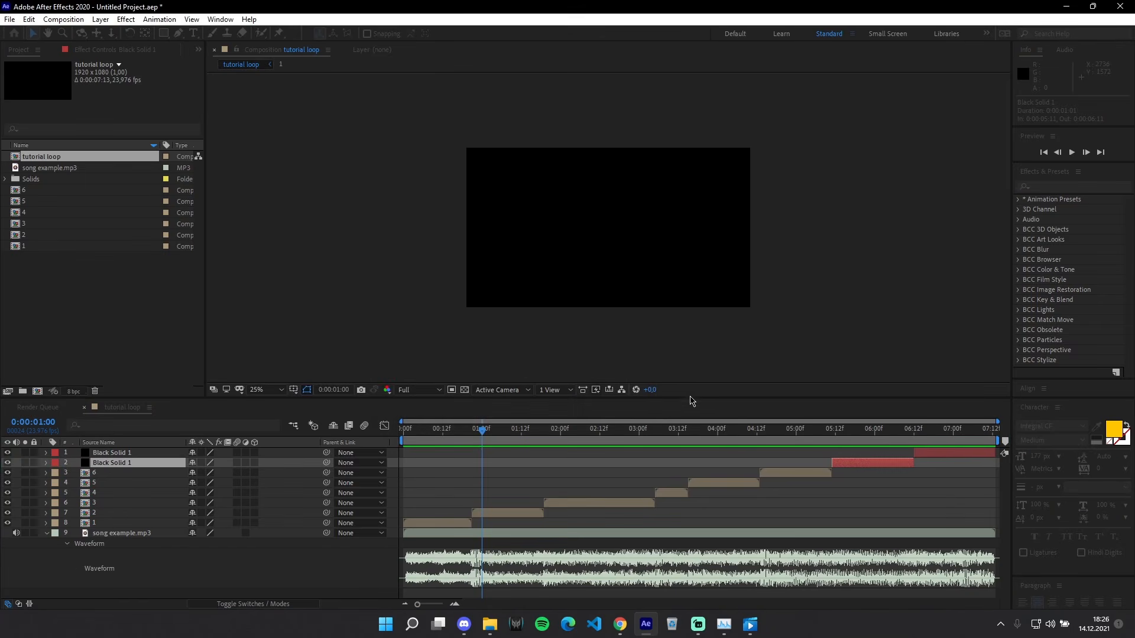
{"action": "right_click", "coordinate": [926, 452]}
{"action": "left_click", "coordinate": [969, 384]}
{"action": "type", "text": "8"}
{"action": "left_click", "coordinate": [540, 389]}
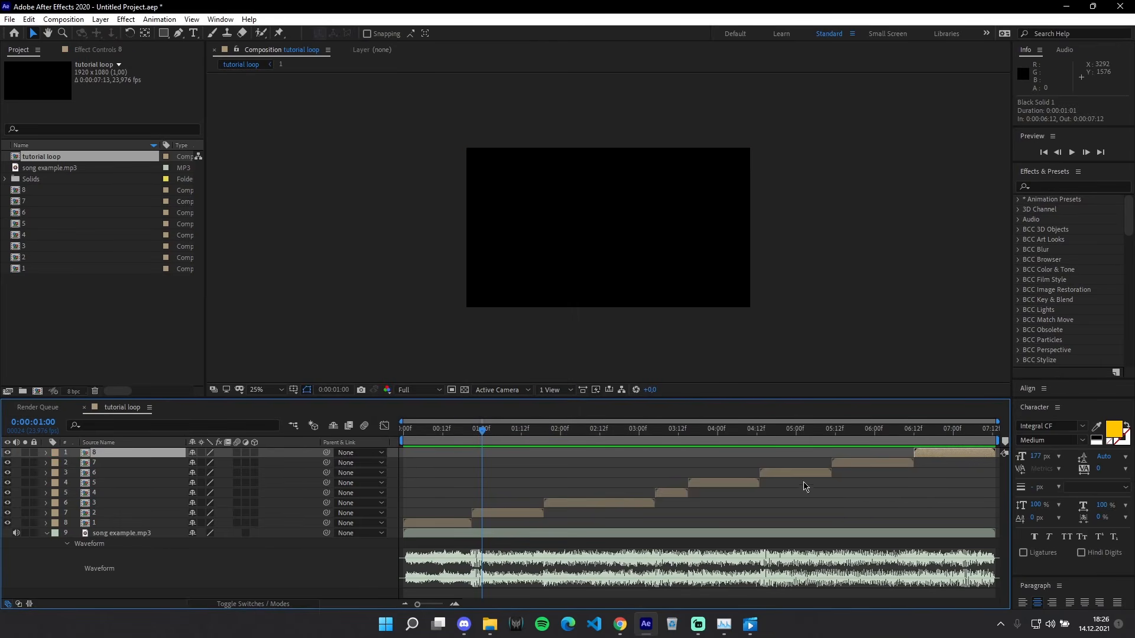
{"action": "left_click_drag", "start_coordinate": [477, 435], "coordinate": [973, 469]}
{"action": "key", "text": "Home"}
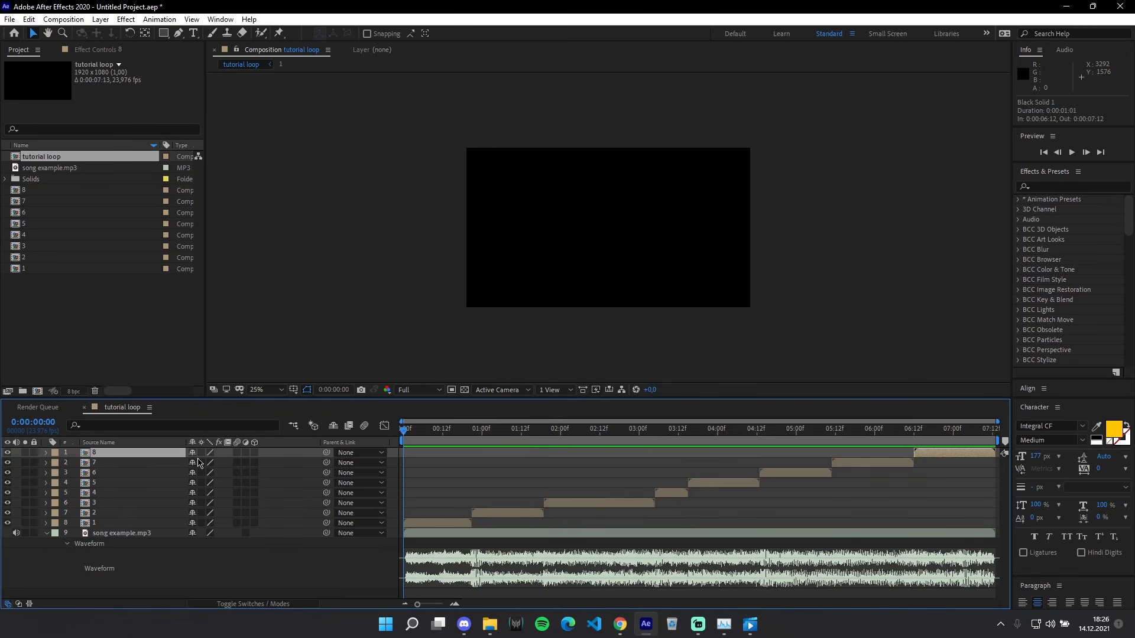